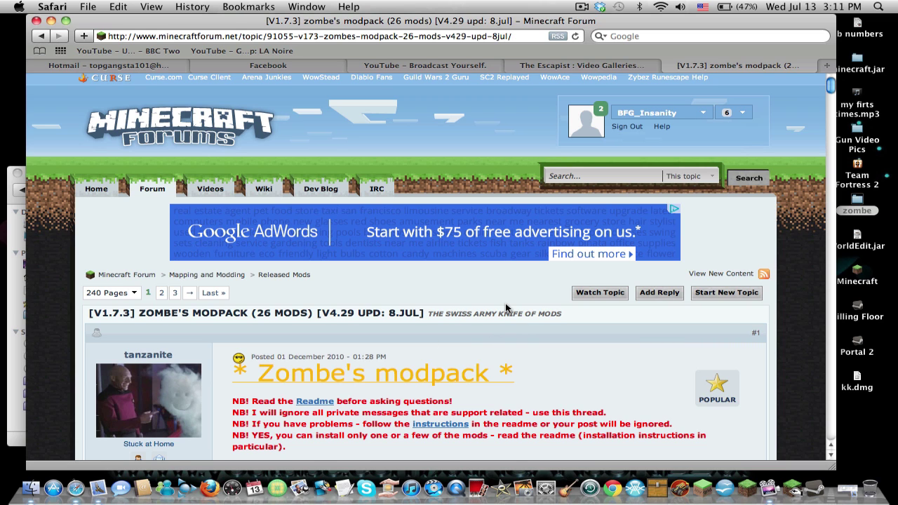
- Download Zombe's modpack v4.29 from its Minecraft Forum topic
scroll(506, 307, down, 2)
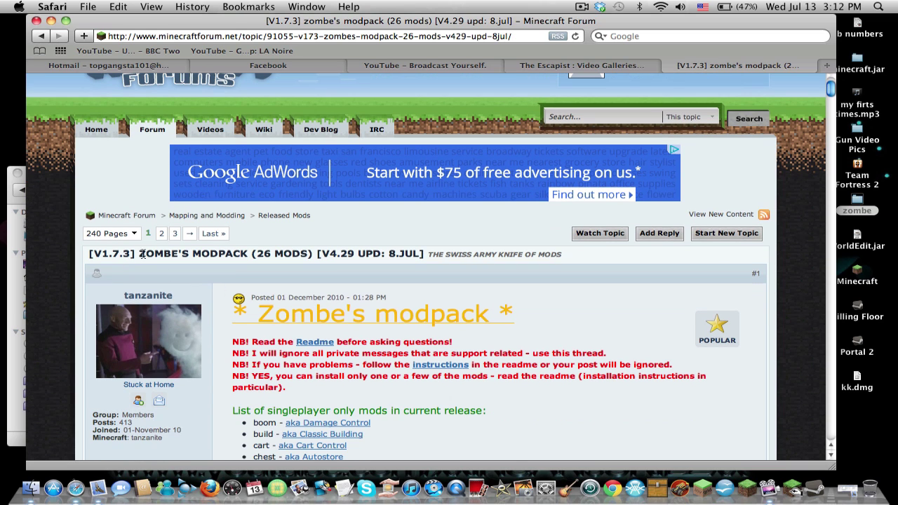
drag(138, 254, 255, 253)
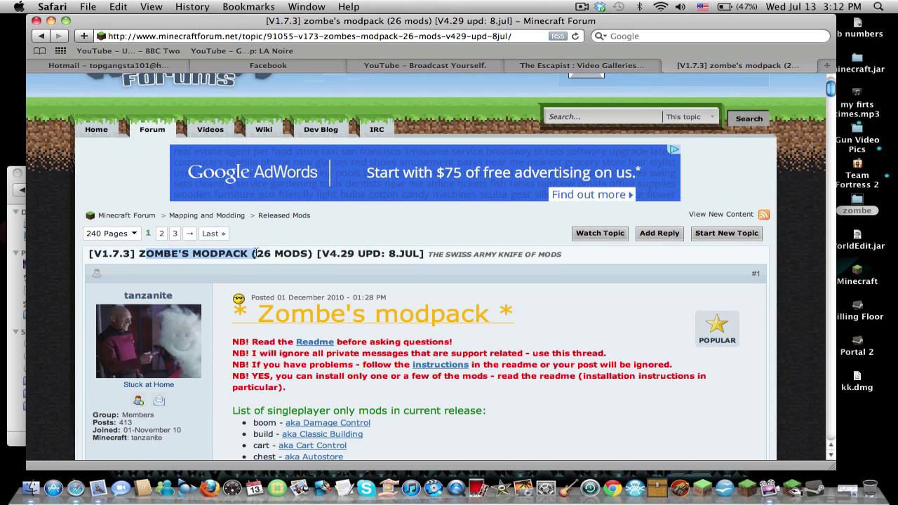
click(178, 265)
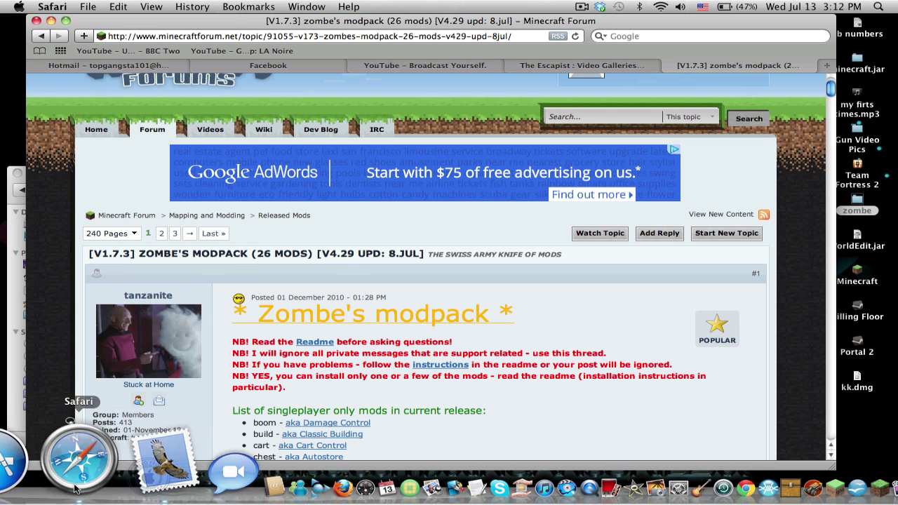
scroll(468, 275, down, 3)
scroll(468, 275, up, 5)
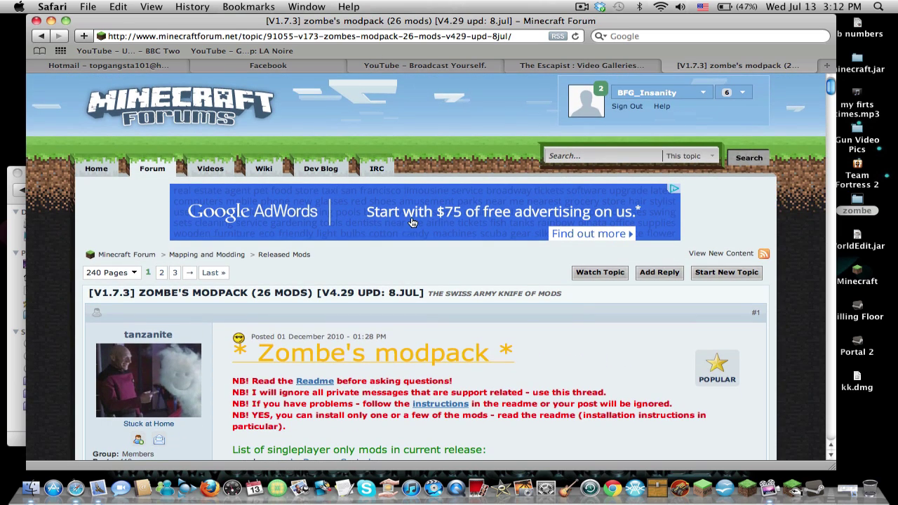
scroll(412, 222, down, 15)
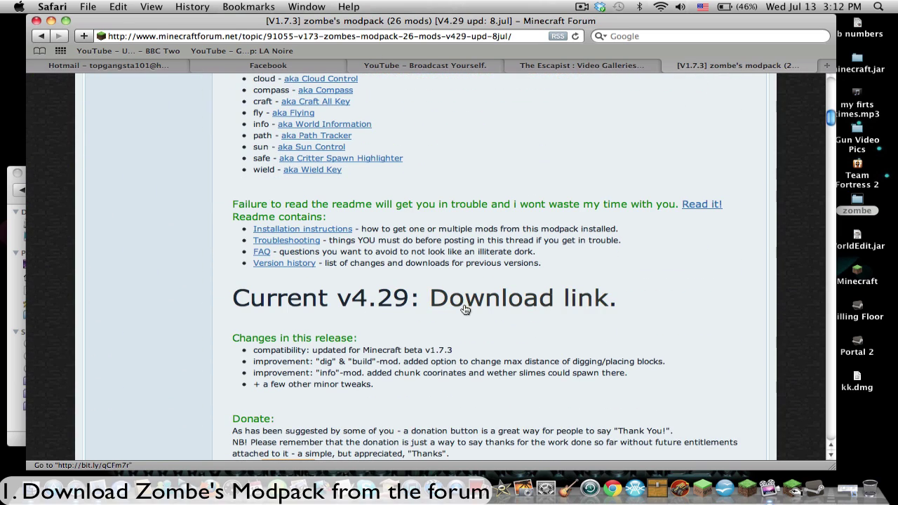
click(462, 309)
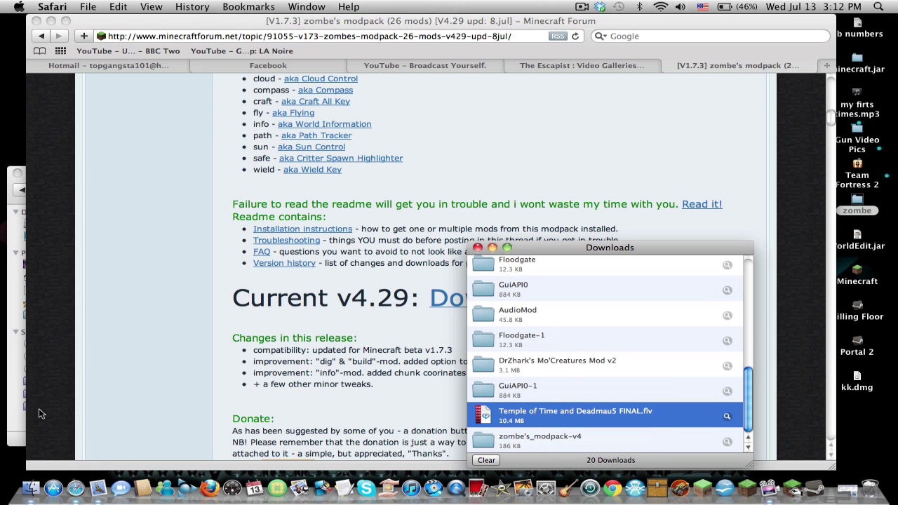
- Open the minecraft folder inside Library > Application Support in the user's home folder
click(18, 418)
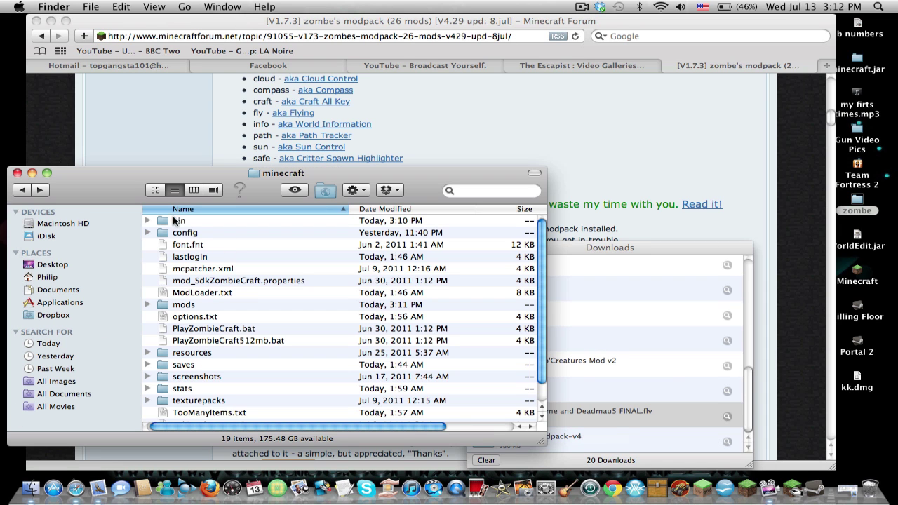
click(175, 220)
click(69, 278)
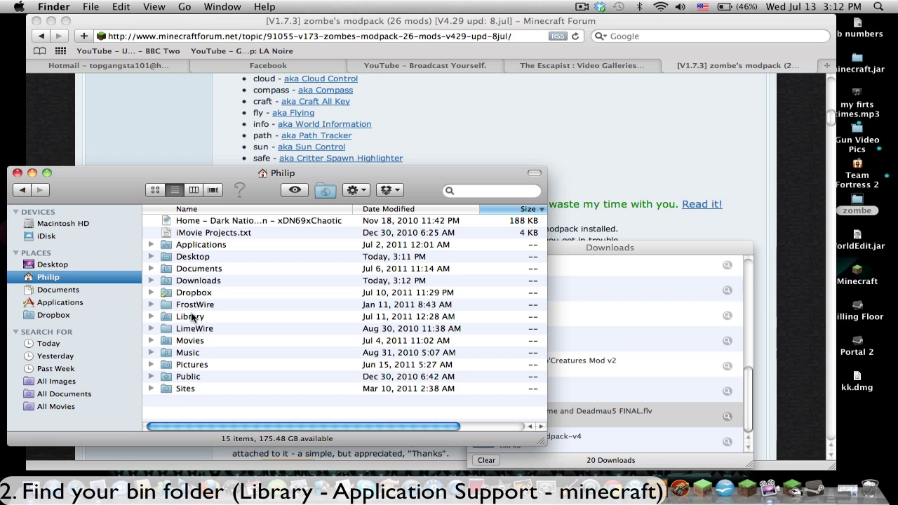
double_click(193, 317)
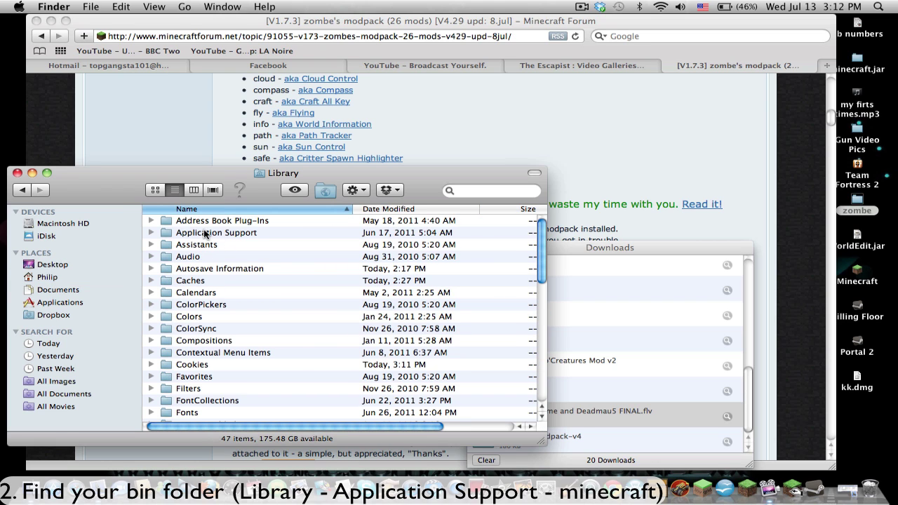
double_click(205, 234)
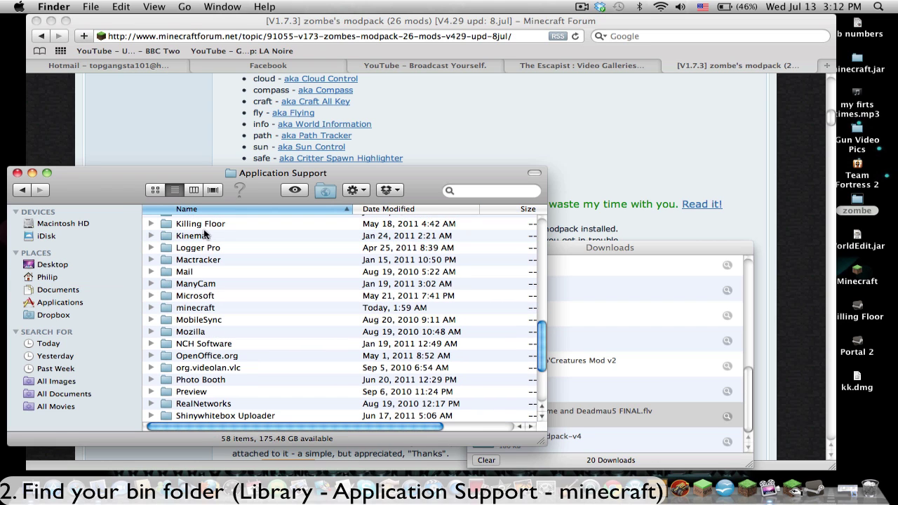
double_click(201, 308)
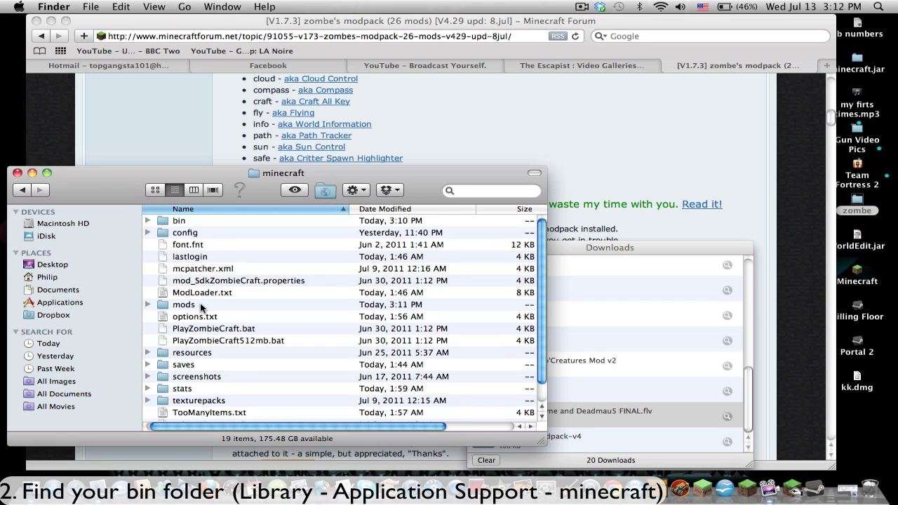
- Move the bin folder from the minecraft folder to the Trash
click(192, 221)
drag(194, 220, 309, 236)
click(331, 282)
click(366, 267)
click(398, 221)
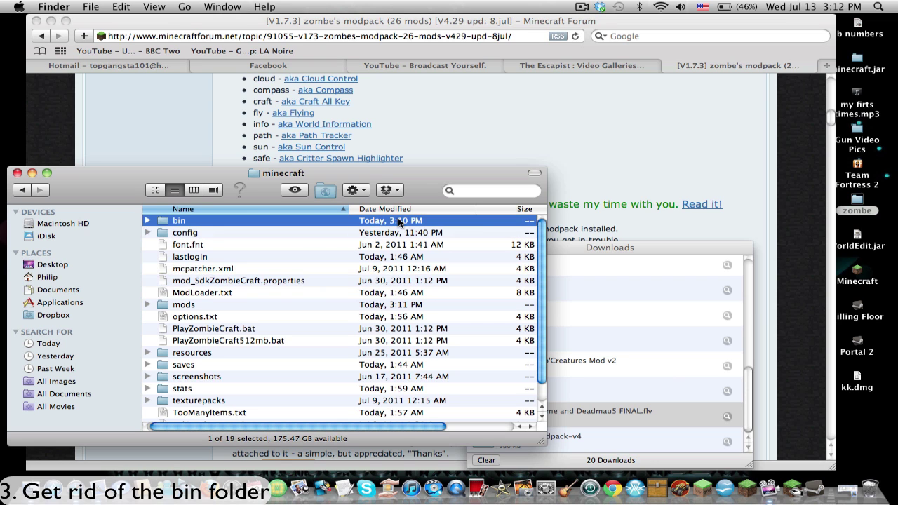
drag(522, 226, 543, 421)
click(210, 328)
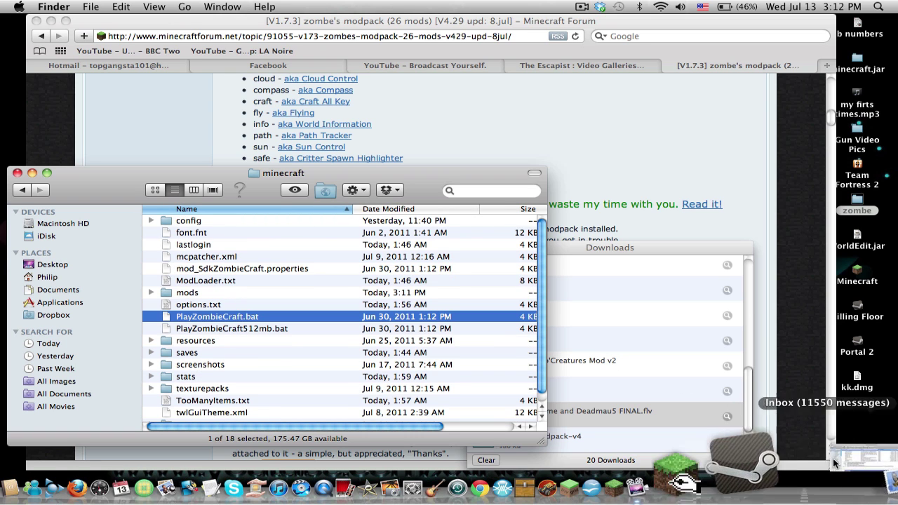
- Launch Minecraft and log in with the saved account to reinstall the game files, and open the newly created bin folder
click(849, 478)
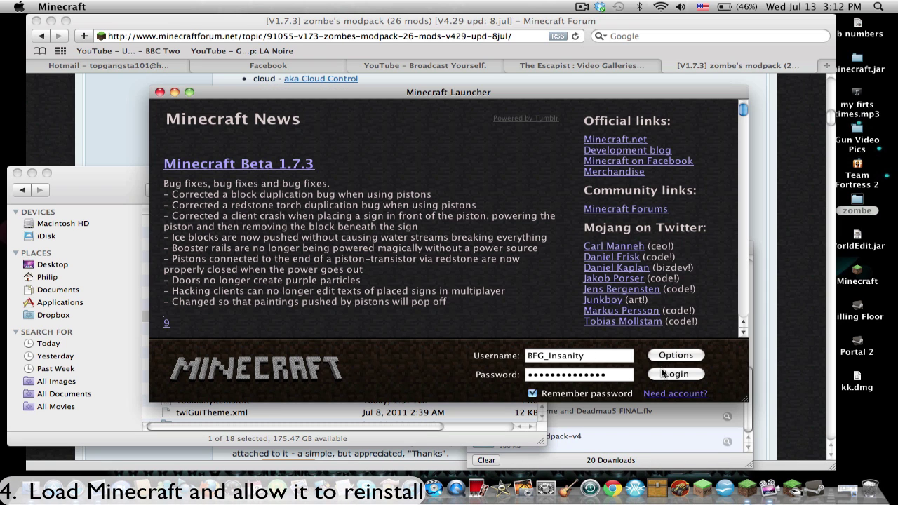
click(663, 373)
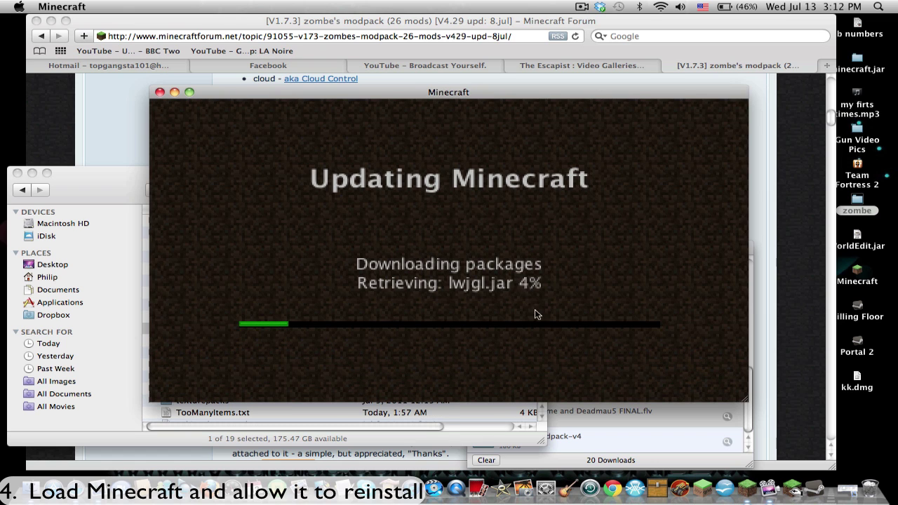
click(146, 298)
double_click(187, 222)
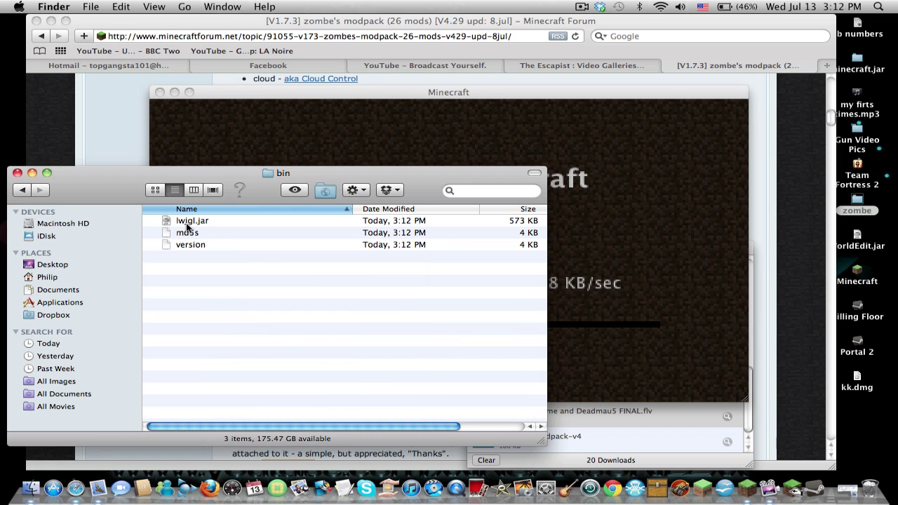
- Open the downloaded zombe's_modpack-v4 folder and place its window beside the bin folder window
click(644, 436)
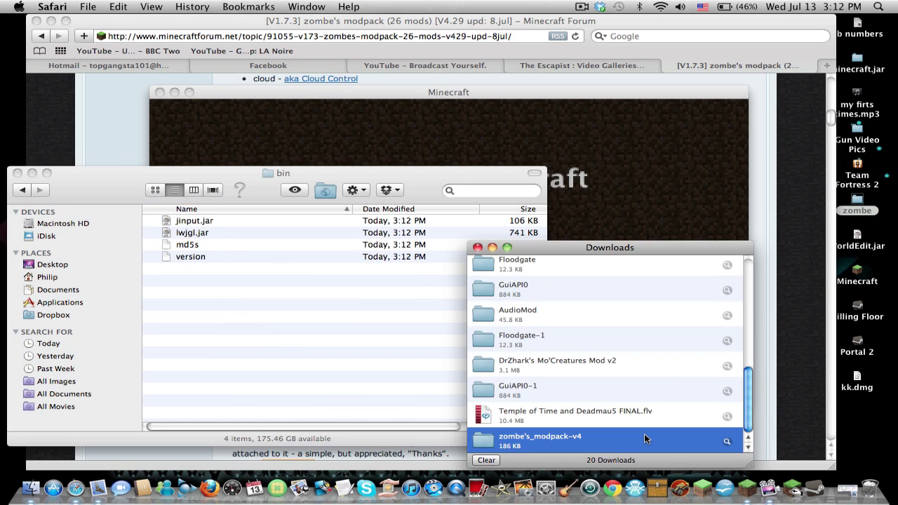
double_click(644, 437)
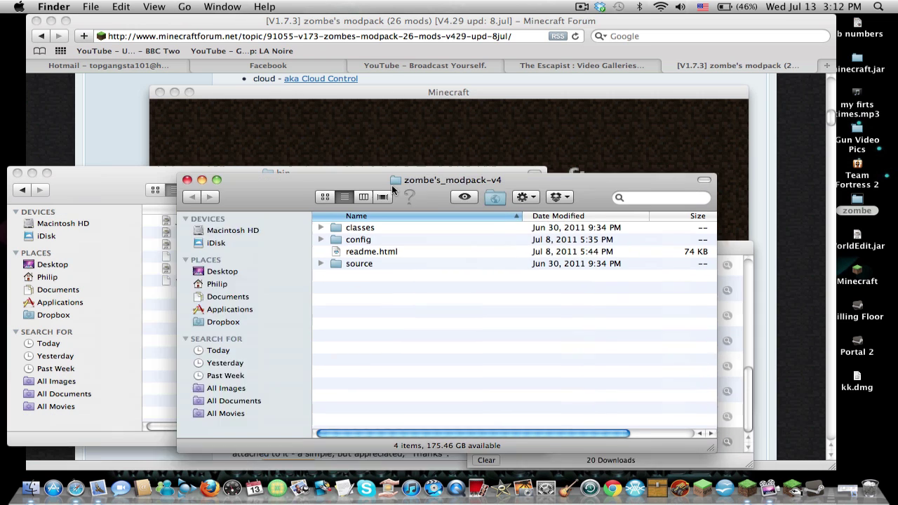
drag(391, 186, 620, 170)
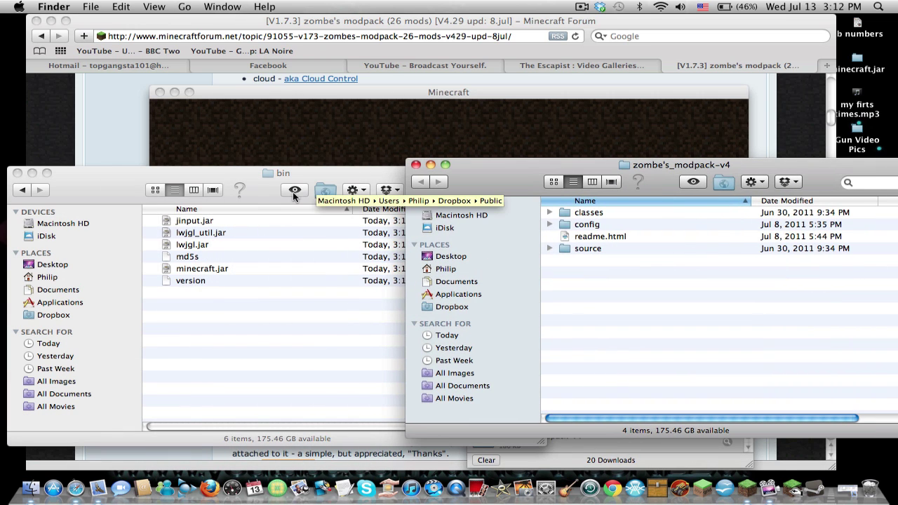
- Compress minecraft.jar in the bin folder into a zip archive and move the original minecraft.jar to the Trash
click(257, 277)
click(234, 267)
right_click(234, 267)
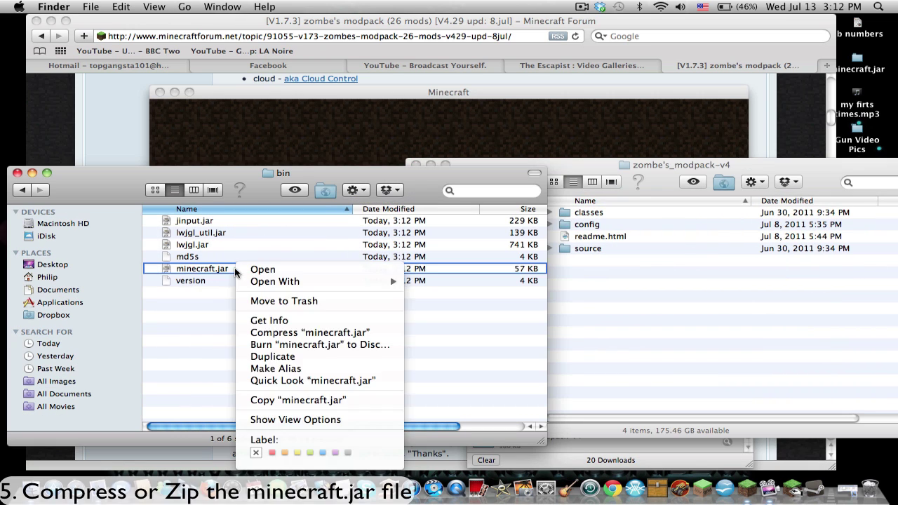
click(269, 332)
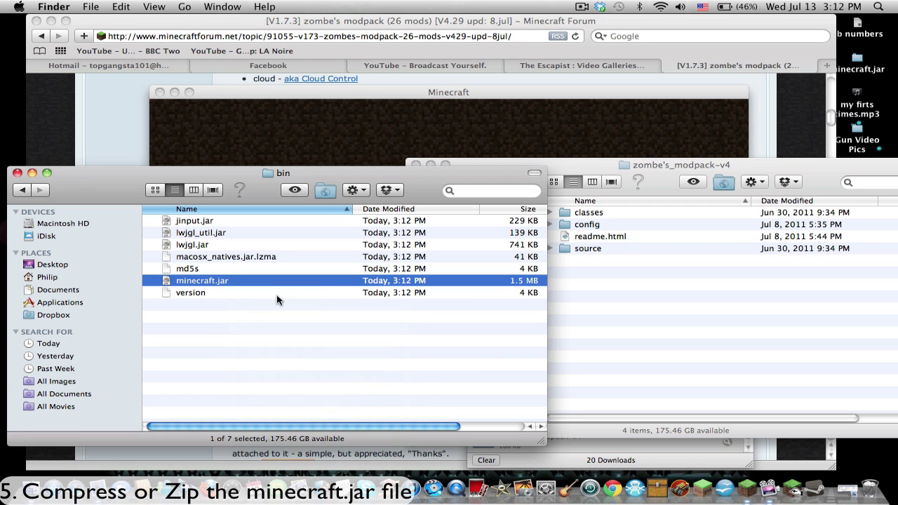
click(220, 279)
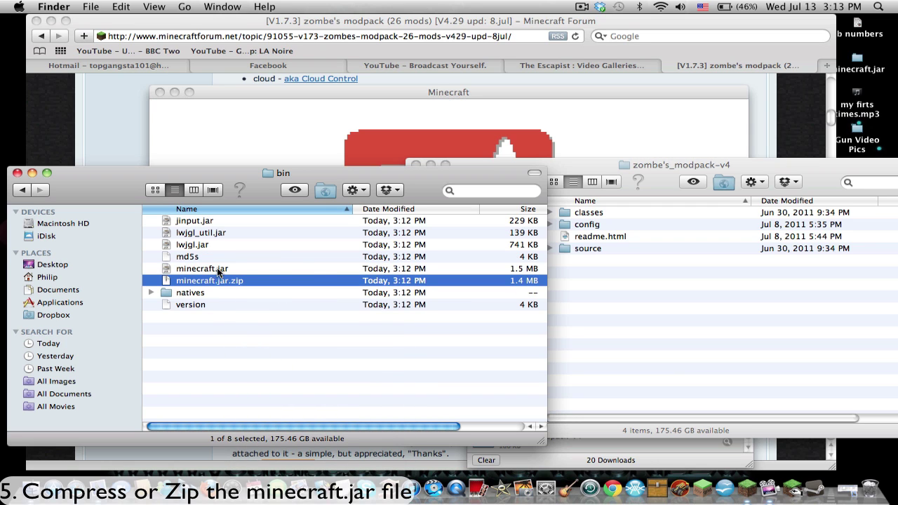
drag(217, 268, 868, 485)
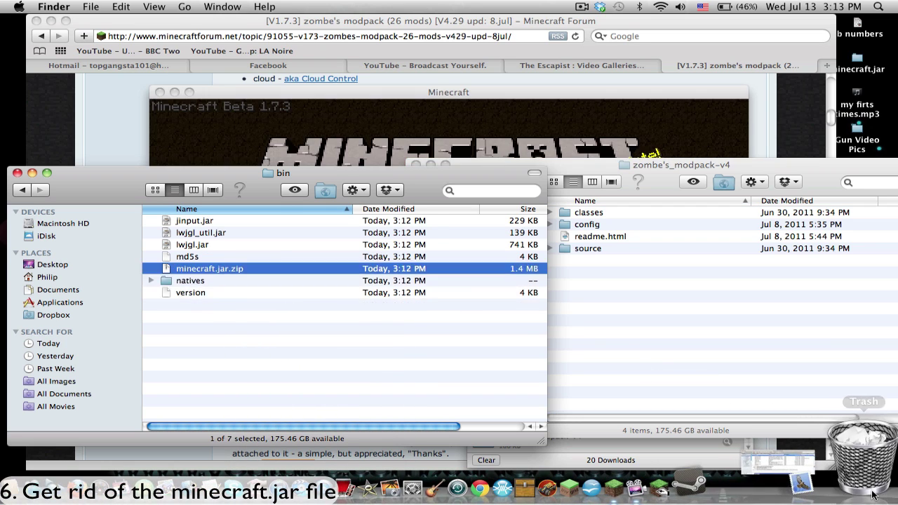
- Extract minecraft.jar.zip and rename the extracted minecraft folder as minecraft.jar, accepting the added extension
double_click(229, 269)
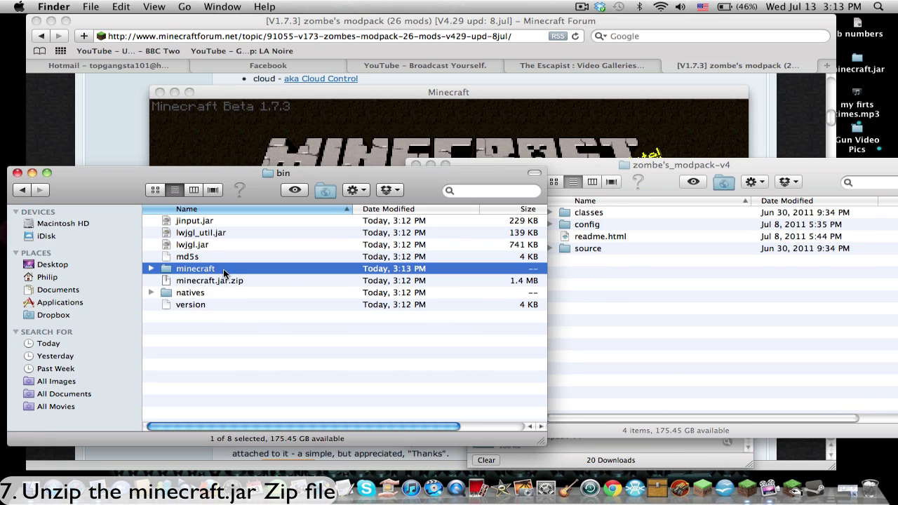
key(Return)
key(Right)
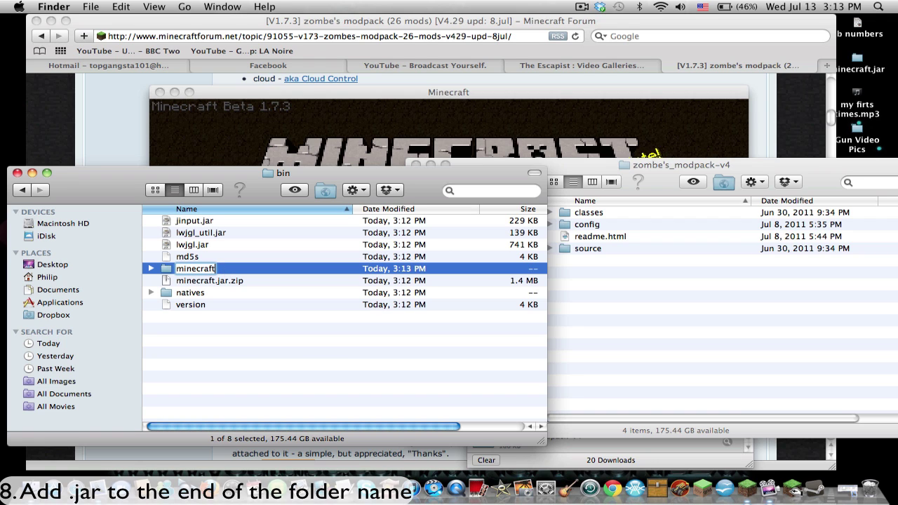
text(.jar)
key(Return)
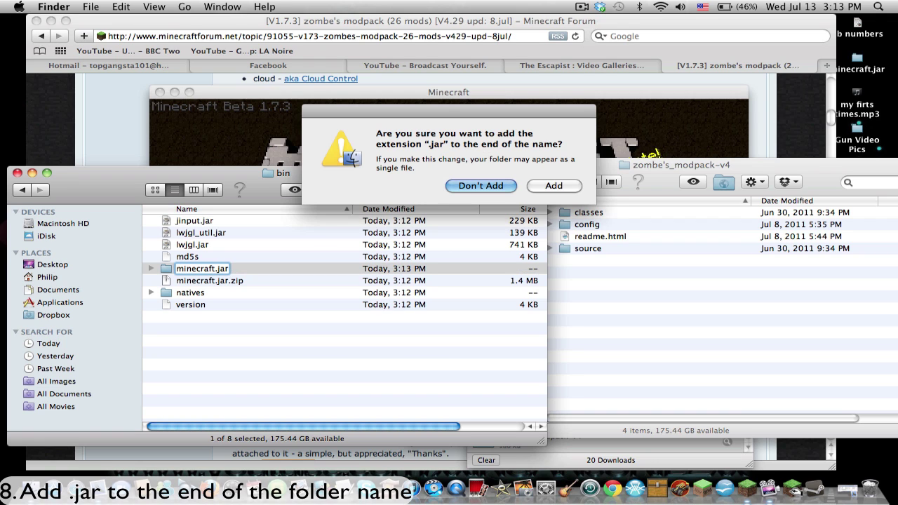
click(553, 185)
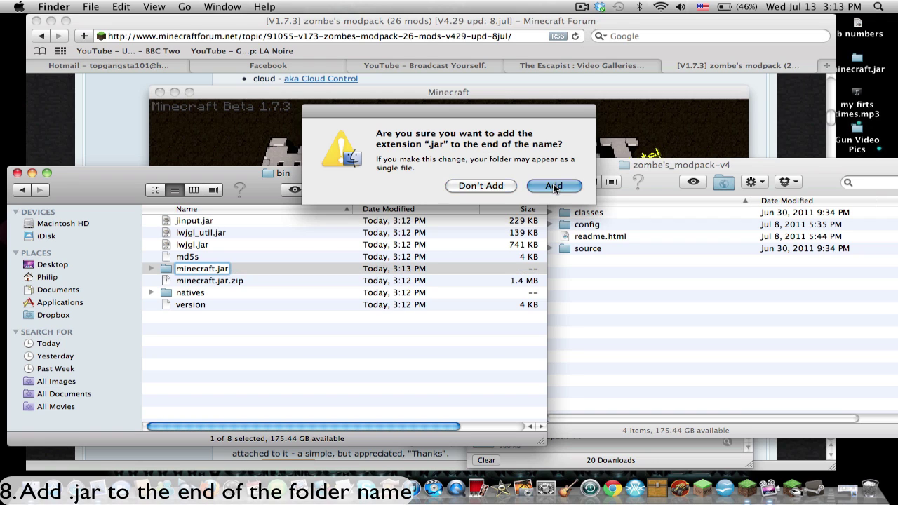
- Open the minecraft.jar folder to view its class files, and close the running Minecraft game
double_click(188, 270)
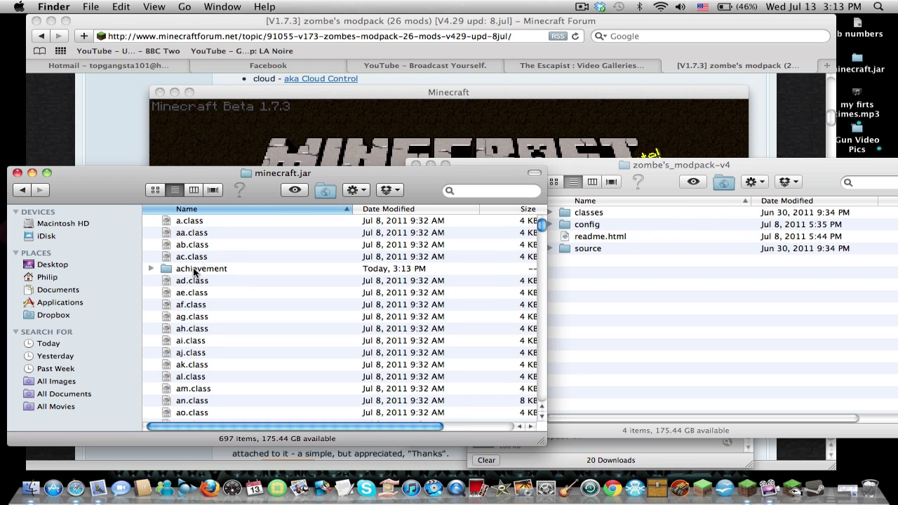
scroll(195, 272, down, 10)
scroll(194, 272, up, 10)
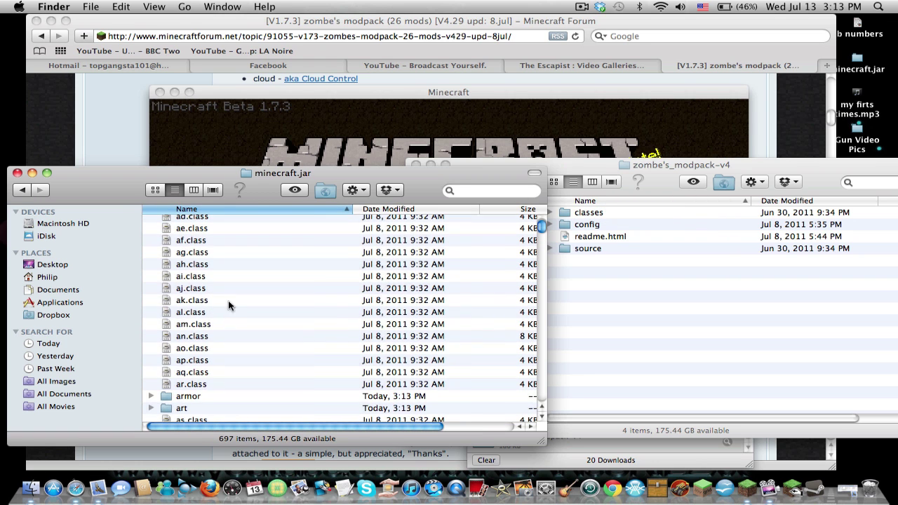
scroll(351, 253, up, 2)
click(202, 123)
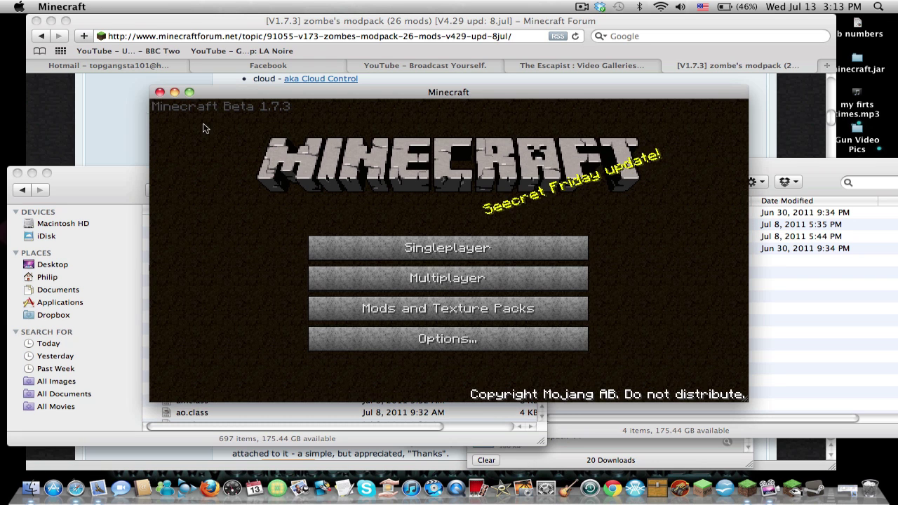
click(161, 92)
- Open the classes folder in zombe's_modpack-v4 and look through its class files
click(592, 226)
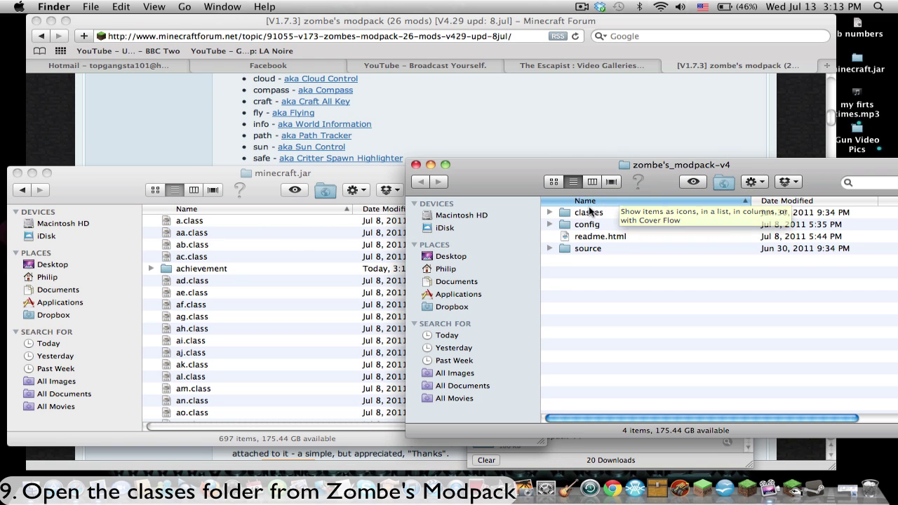
double_click(591, 211)
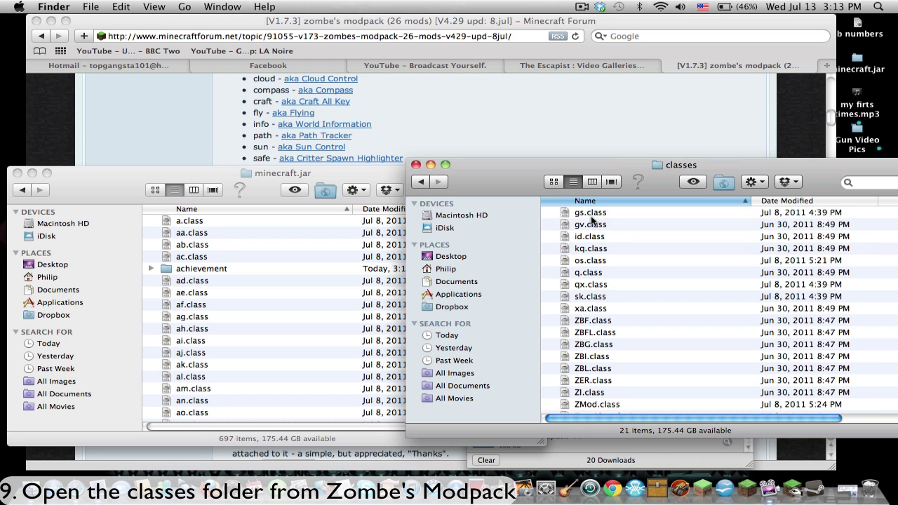
scroll(594, 250, down, 3)
scroll(594, 249, down, 2)
scroll(594, 250, up, 4)
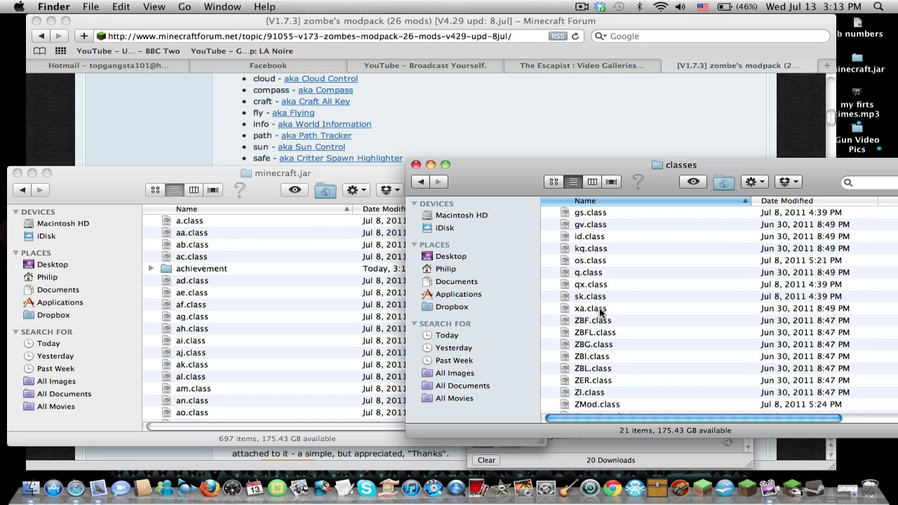
scroll(599, 312, down, 2)
scroll(600, 312, up, 2)
- Move every class file except id.class from the modpack's classes folder into the minecraft.jar folder, replacing the existing files
key(super+a)
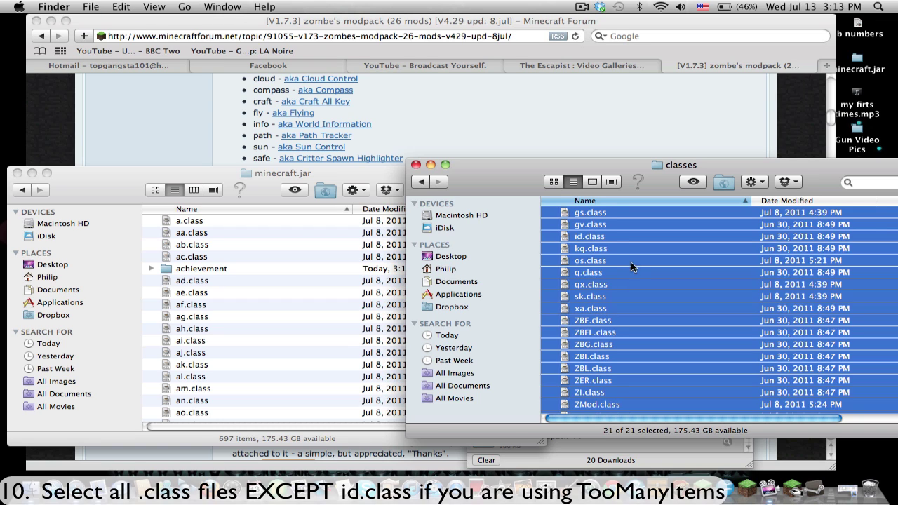
super+click(589, 236)
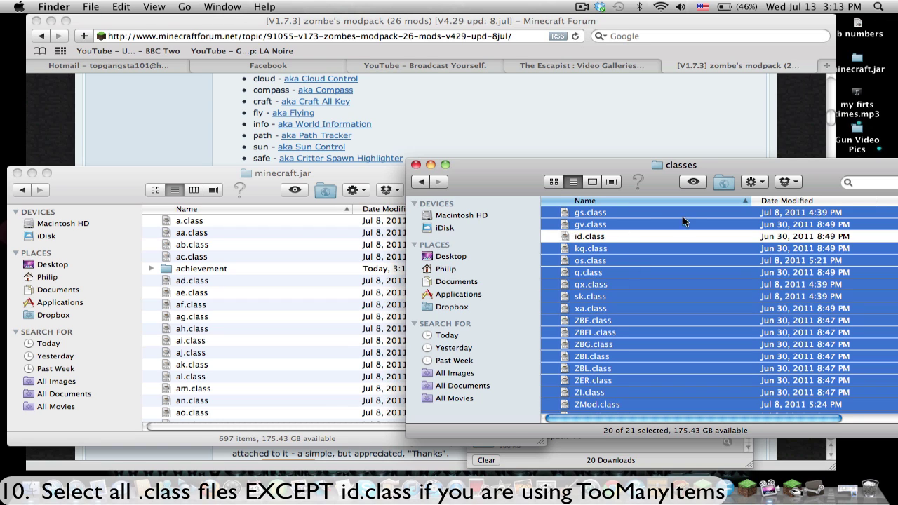
super+click(585, 237)
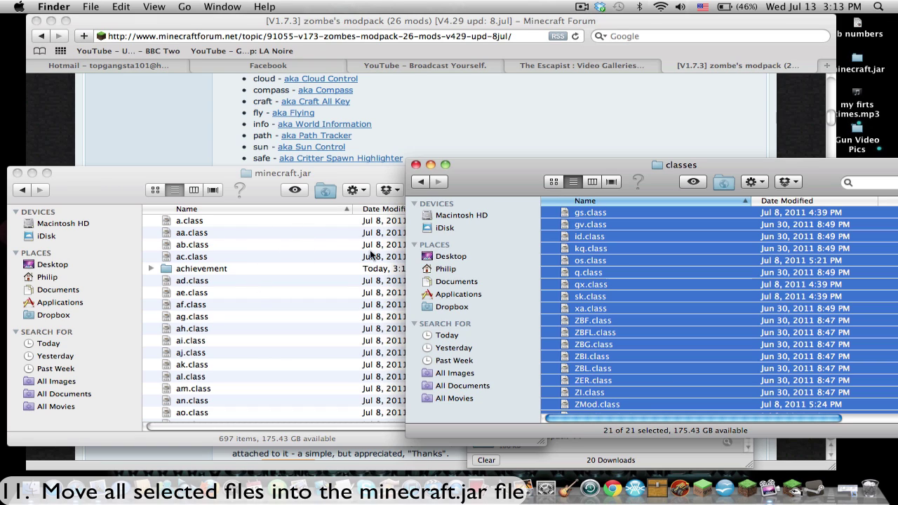
super+click(601, 236)
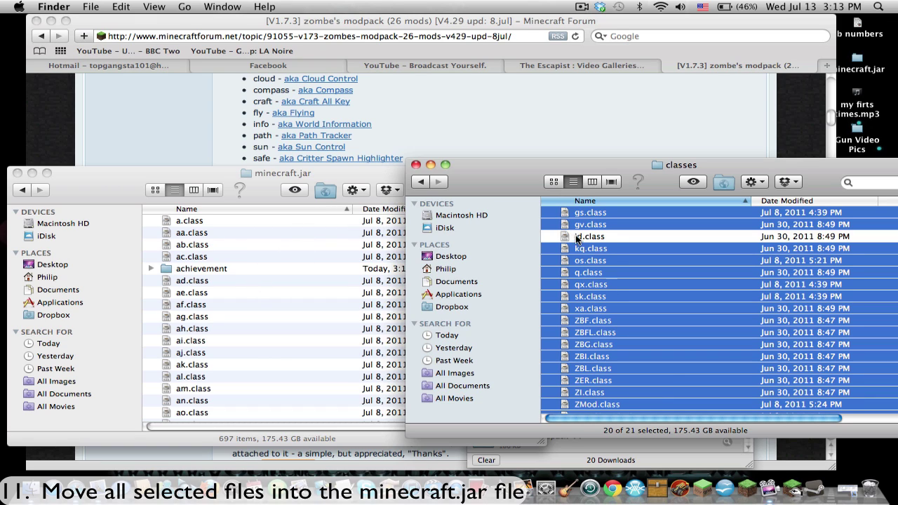
drag(595, 286, 323, 288)
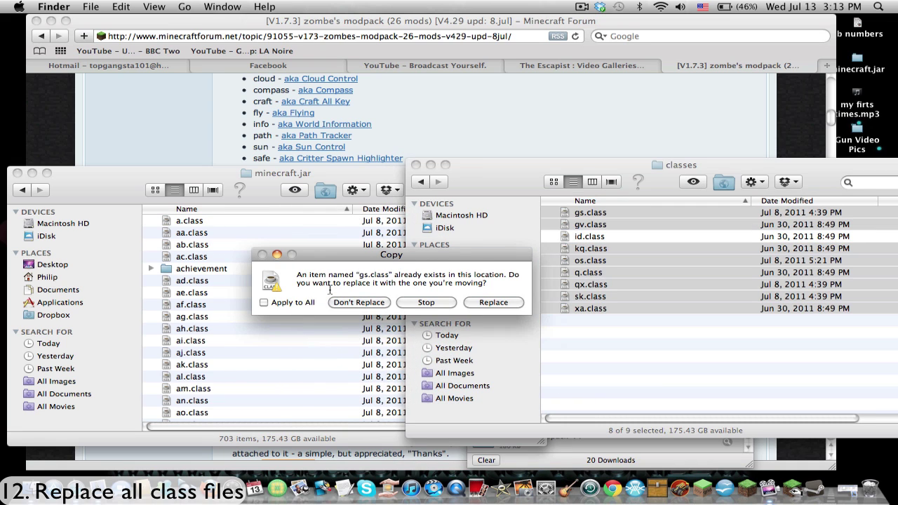
click(497, 301)
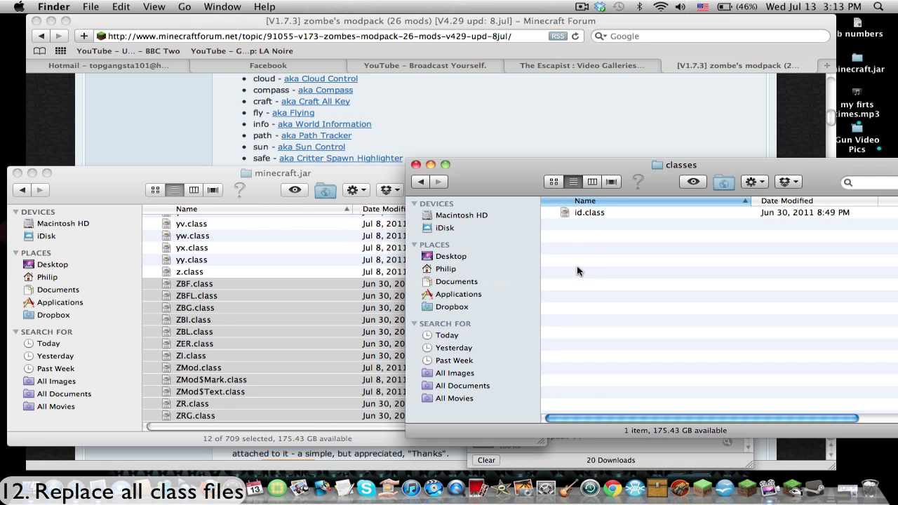
click(225, 318)
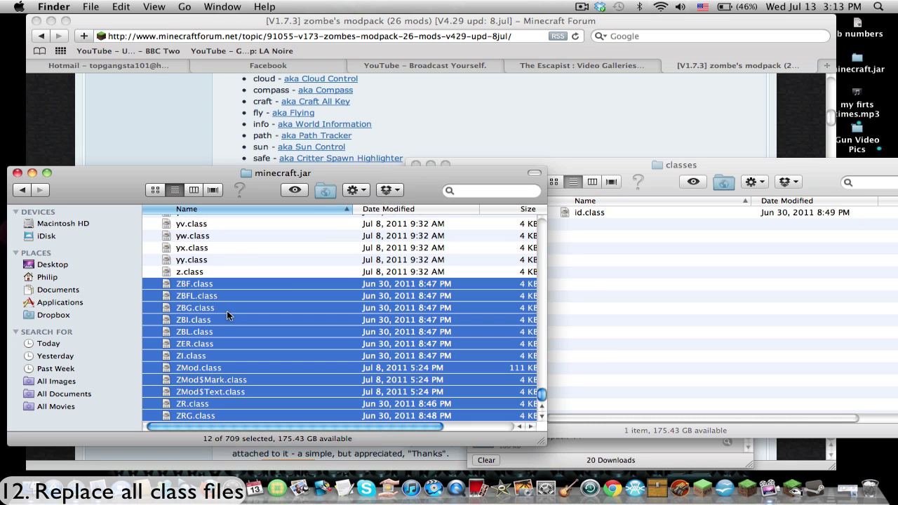
click(243, 303)
click(609, 233)
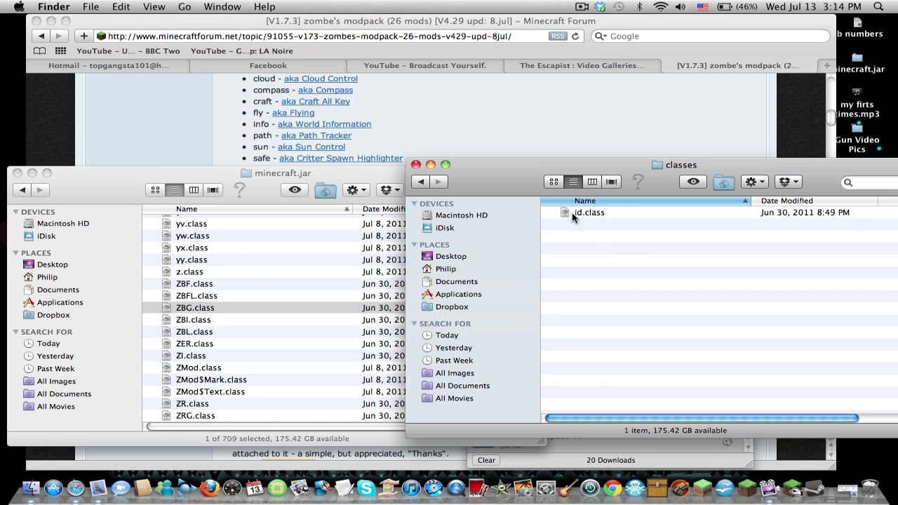
- Return to the zombe's_modpack-v4 folder in one window and open the mods folder inside the minecraft folder in the other
click(419, 184)
click(220, 271)
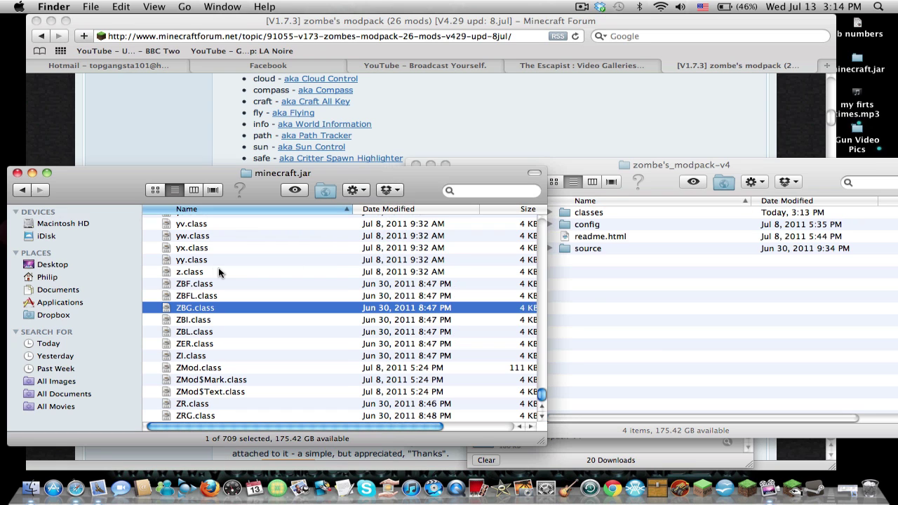
click(28, 188)
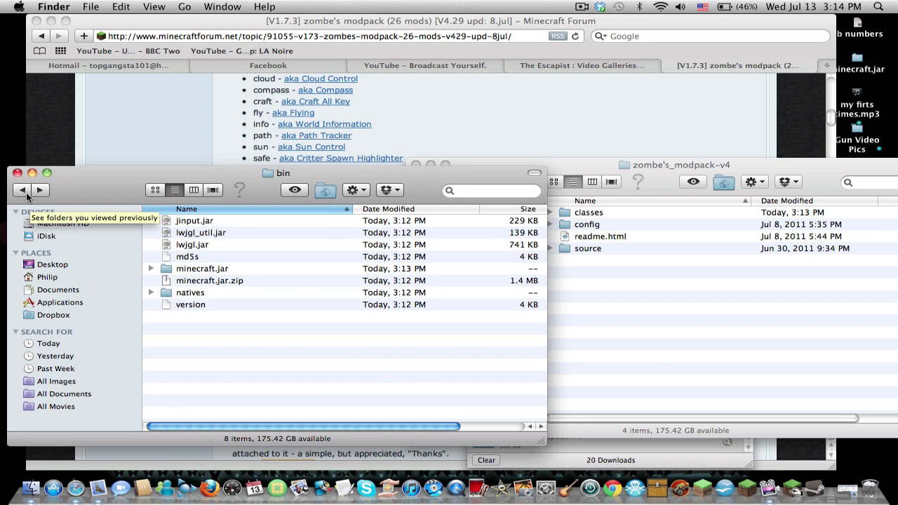
click(27, 190)
scroll(232, 252, down, 2)
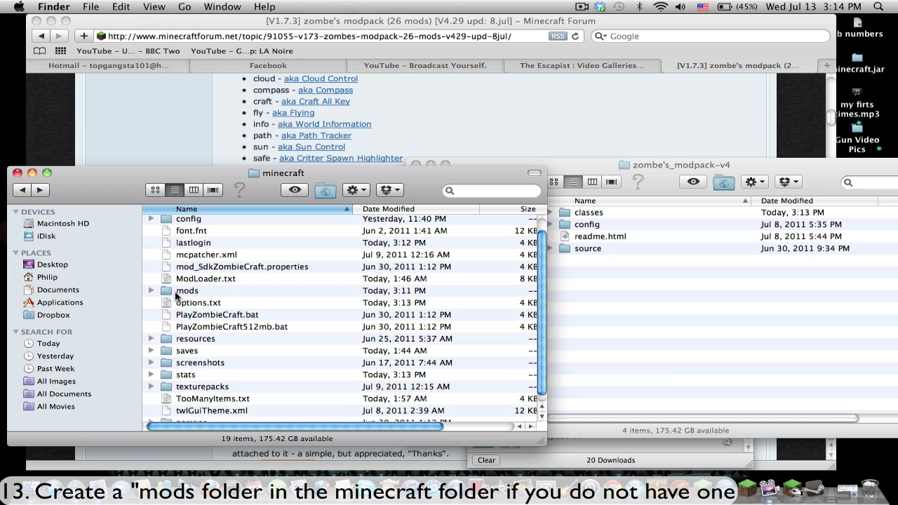
double_click(186, 291)
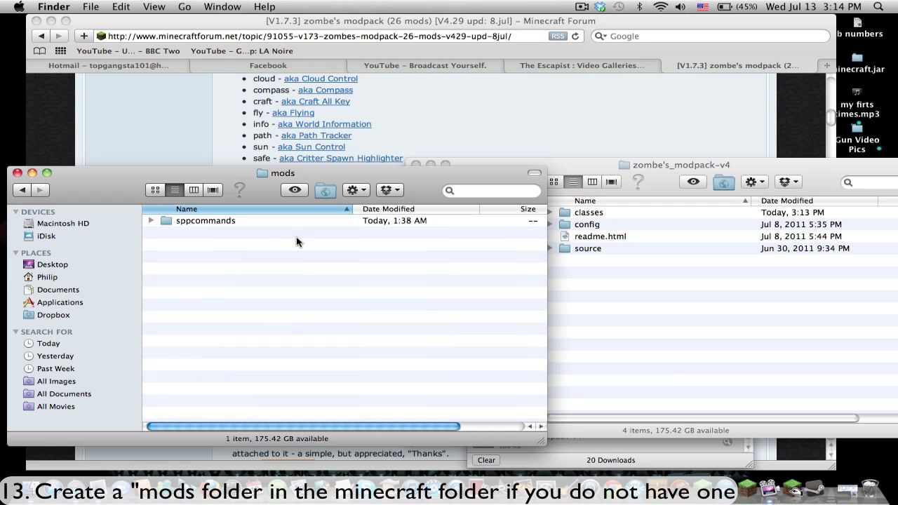
- Create a folder named zombe inside the mods folder and open it
right_click(237, 281)
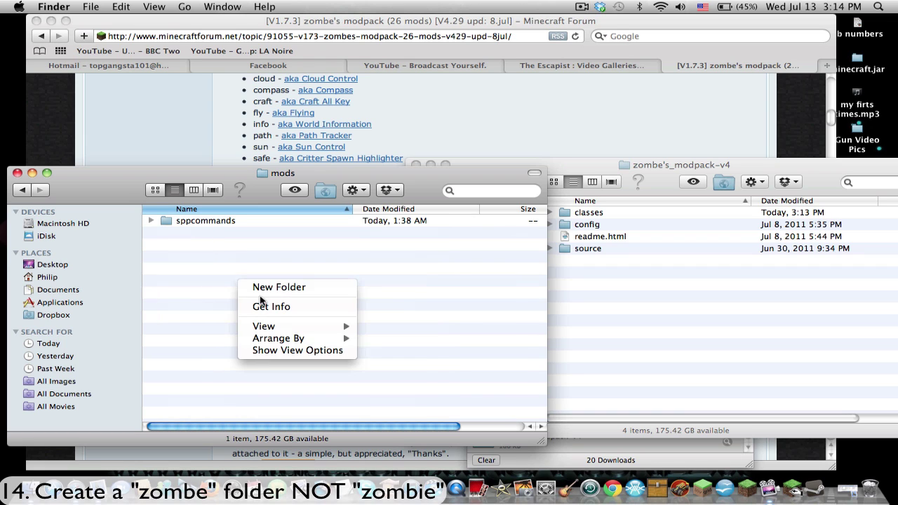
click(265, 287)
text(zombe)
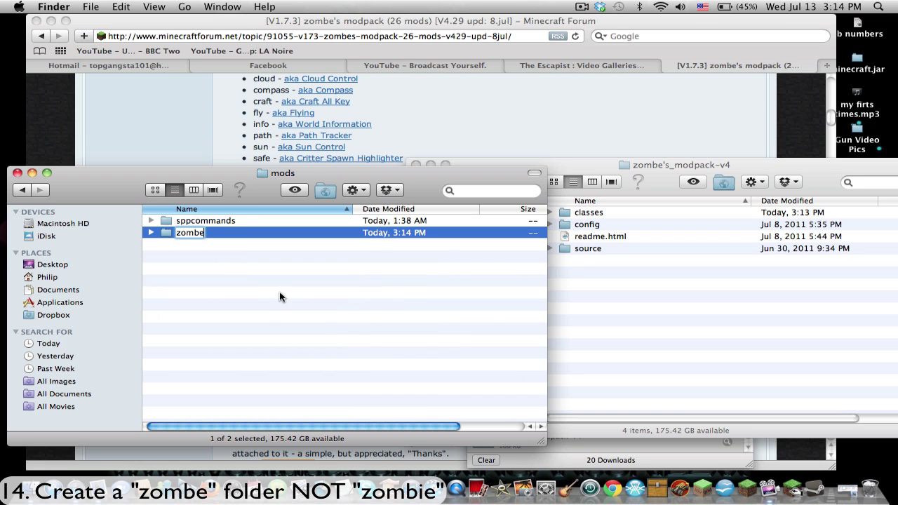
click(246, 292)
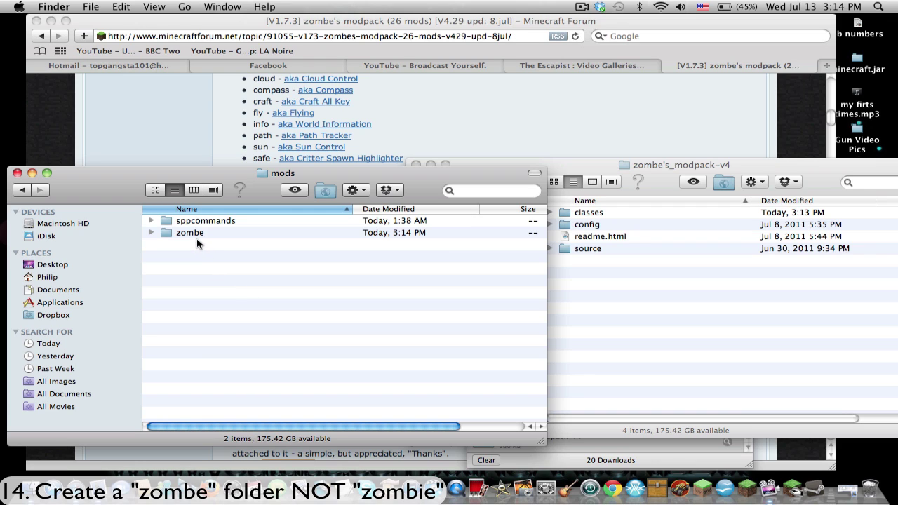
double_click(211, 233)
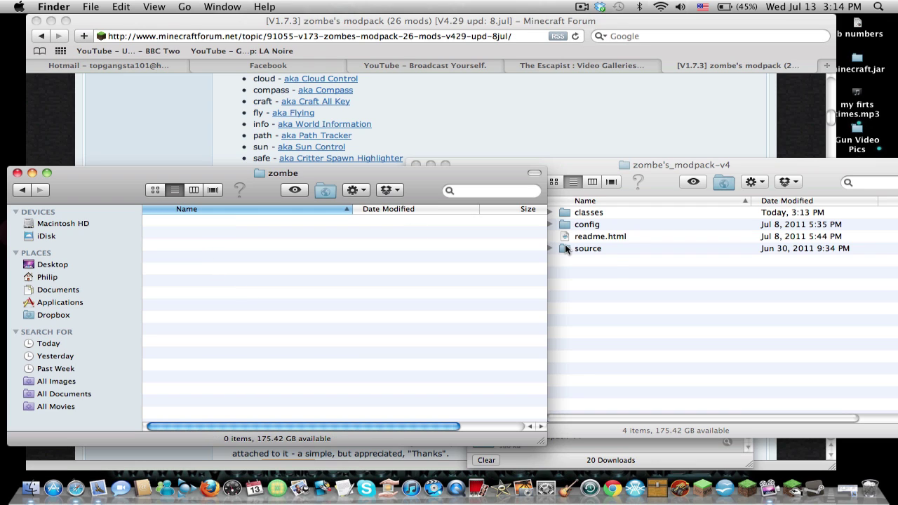
- Move all text files from the modpack's config folder into the zombe folder
click(613, 265)
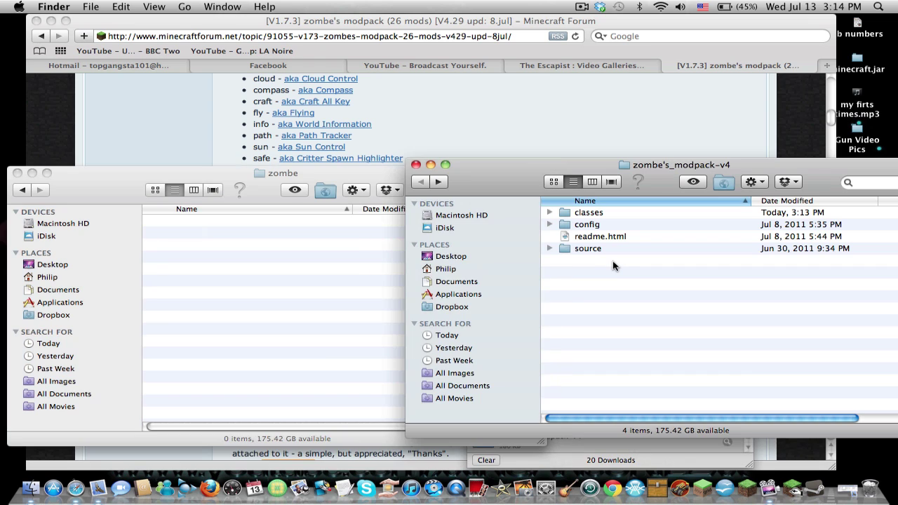
double_click(588, 224)
key(super+a)
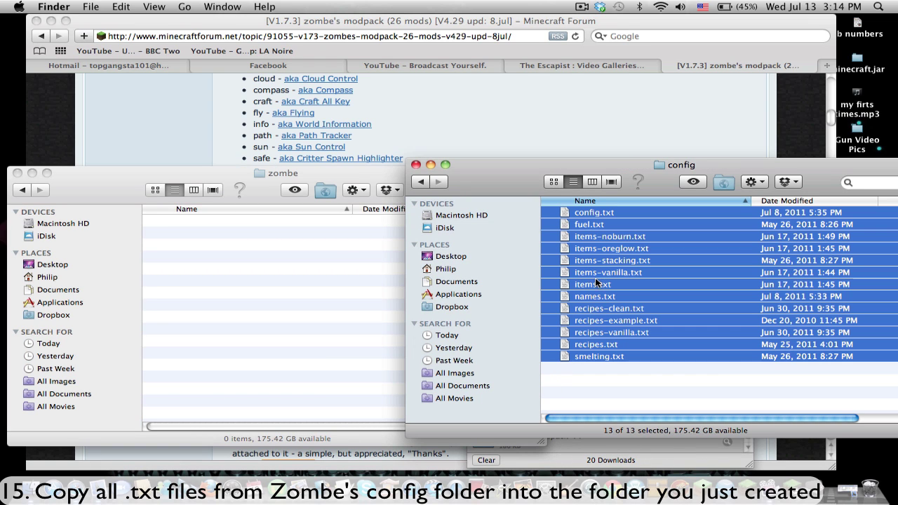
drag(596, 281, 273, 305)
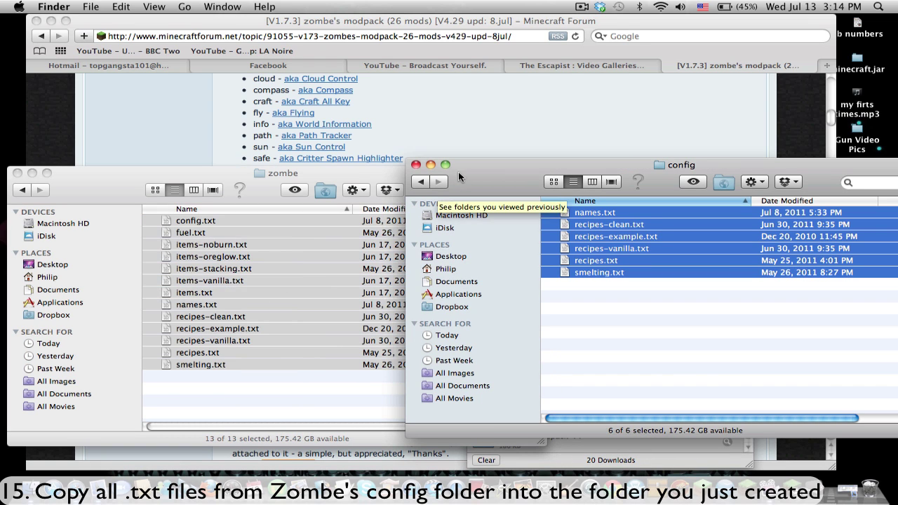
- Look through the java files in the modpack's source folder and return to the zombe's_modpack-v4 folder
click(420, 184)
double_click(582, 248)
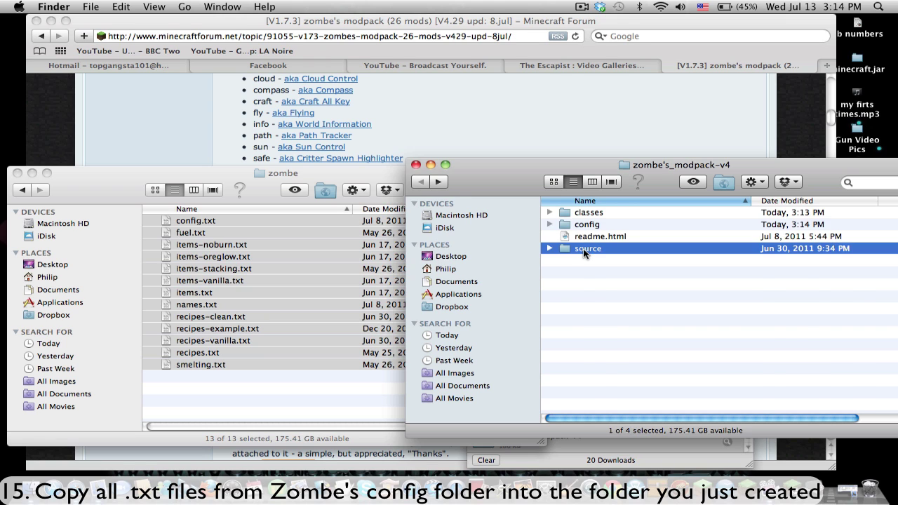
scroll(607, 324, down, 2)
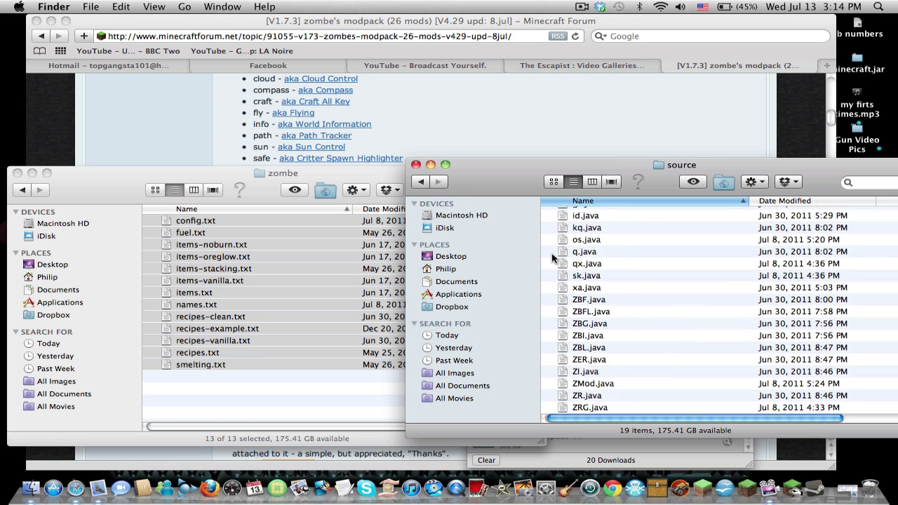
click(433, 186)
- Close the zombe's_modpack-v4 window and move the zombe folder window clear for working with its files
mouse_move(583, 171)
mouse_down()
mouse_move(592, 171)
mouse_move(582, 156)
mouse_up()
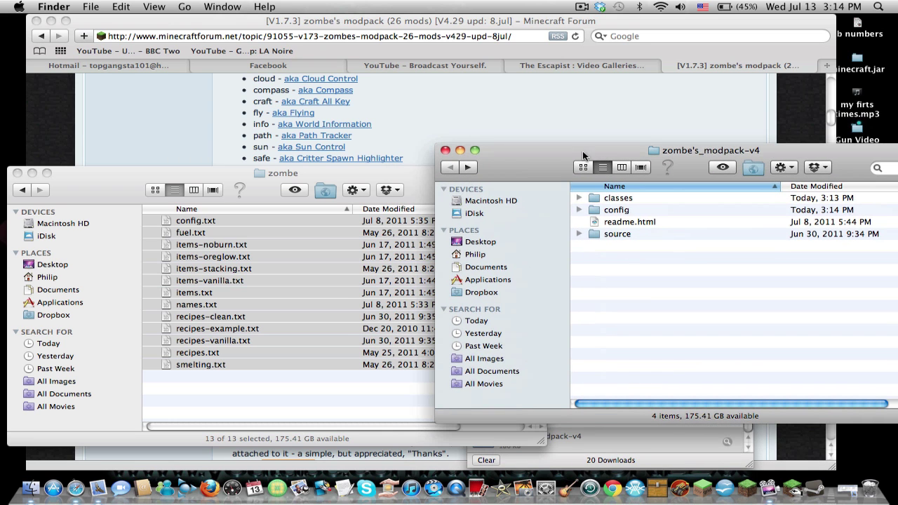
click(446, 150)
drag(414, 184, 517, 164)
click(354, 272)
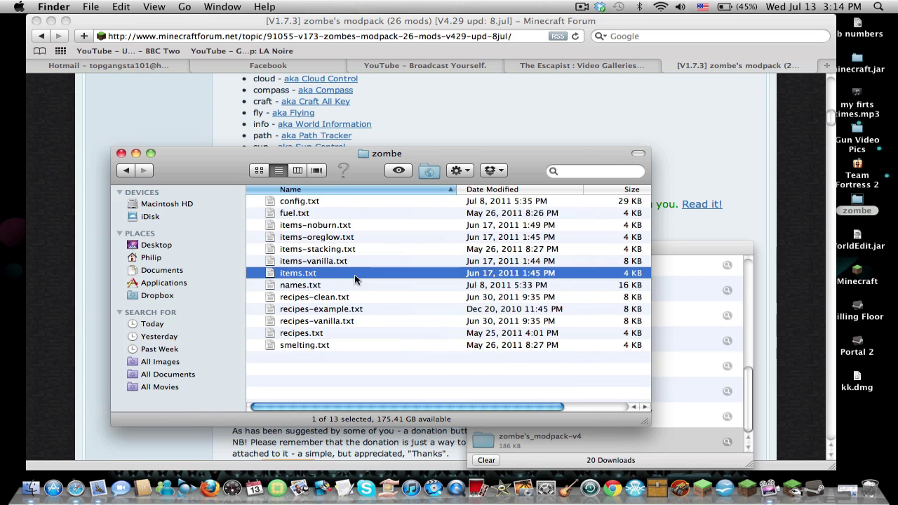
- Open config.txt from the zombe folder and read through its mod settings down to the fly mod section
click(296, 203)
double_click(297, 202)
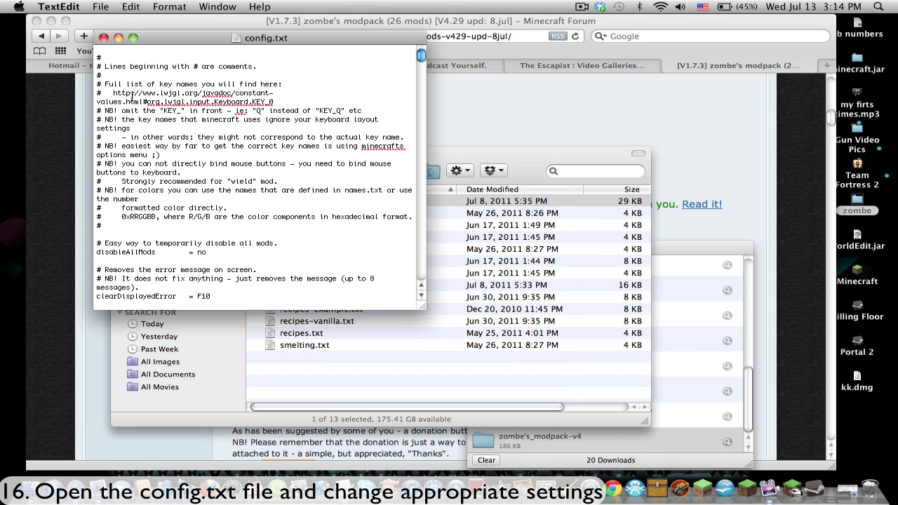
drag(129, 93, 325, 286)
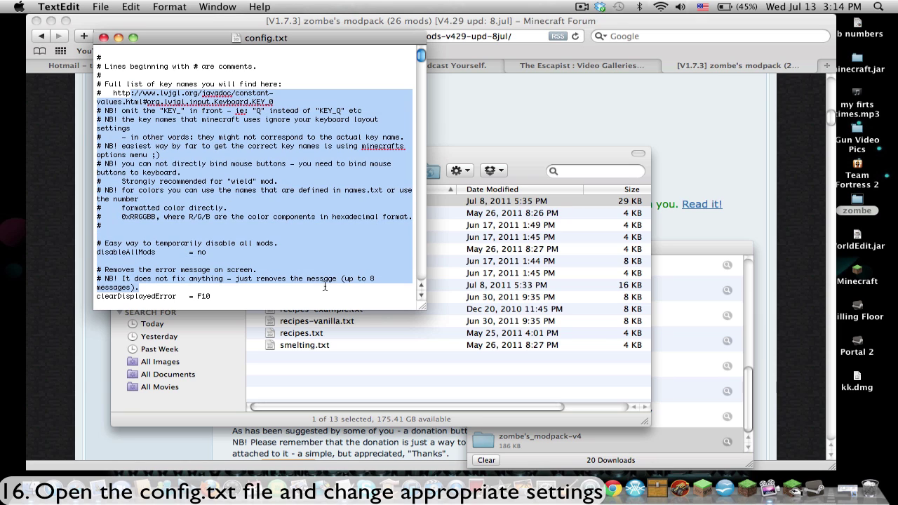
click(303, 278)
scroll(303, 279, down, 5)
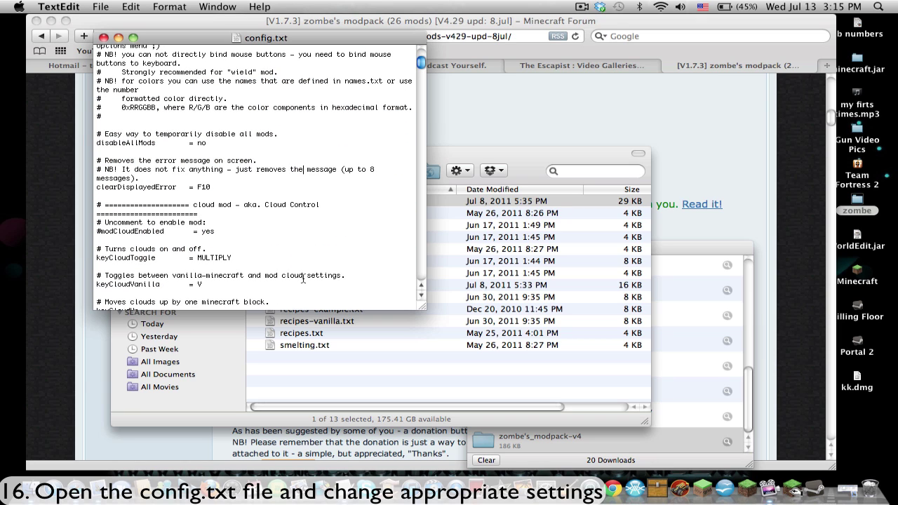
scroll(303, 279, down, 15)
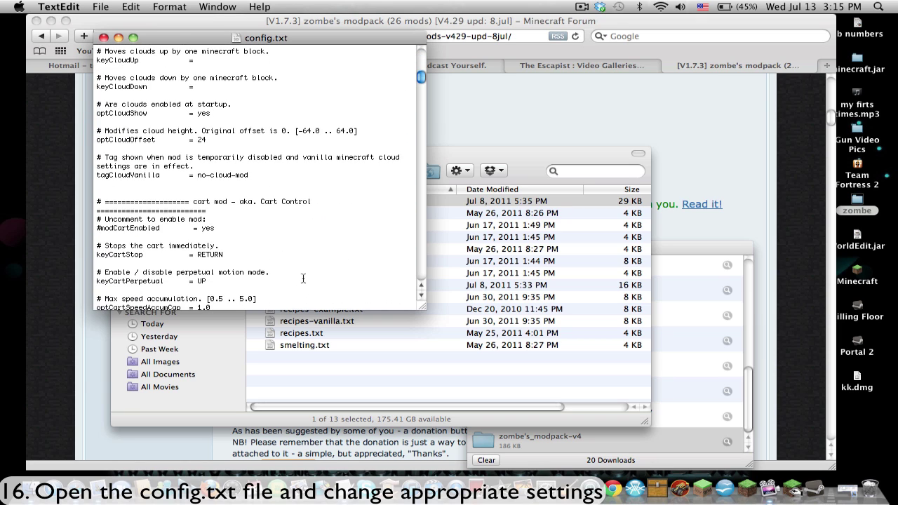
scroll(303, 278, down, 12)
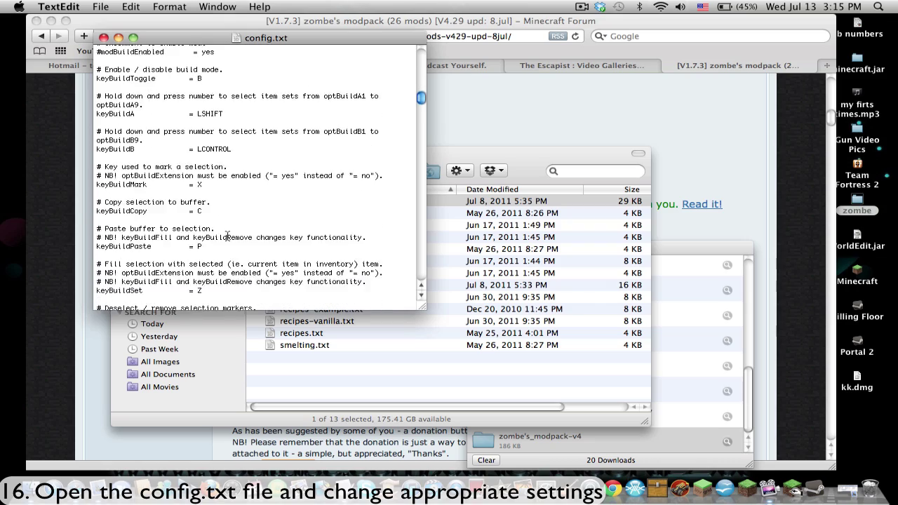
scroll(228, 236, down, 15)
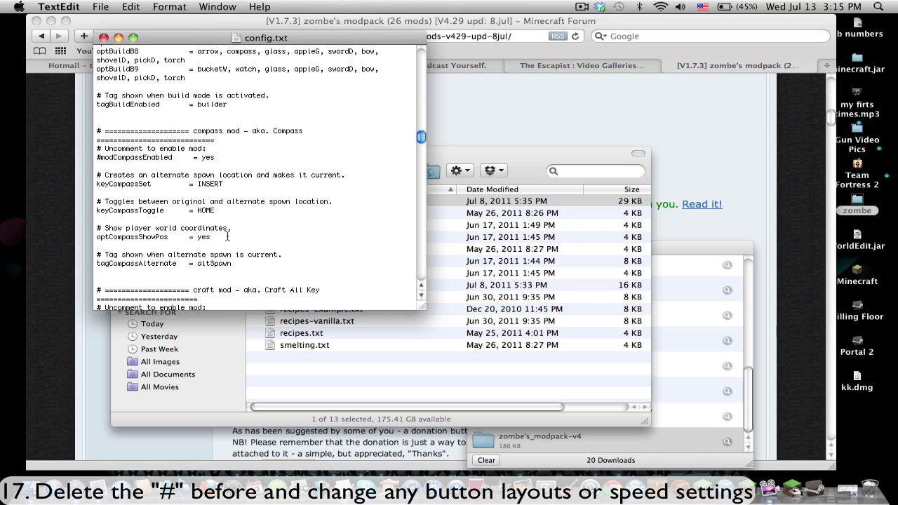
scroll(227, 237, down, 5)
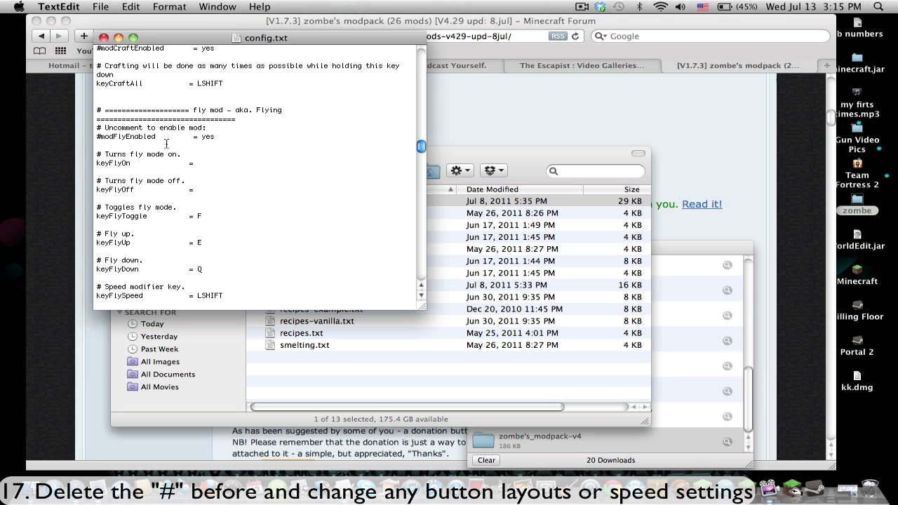
- Uncomment modFlyEnabled in config.txt, set keyFlyToggle to E, keyFlyUp to Q and keyFlyDown to Z, and save the file
key(BackSpace)
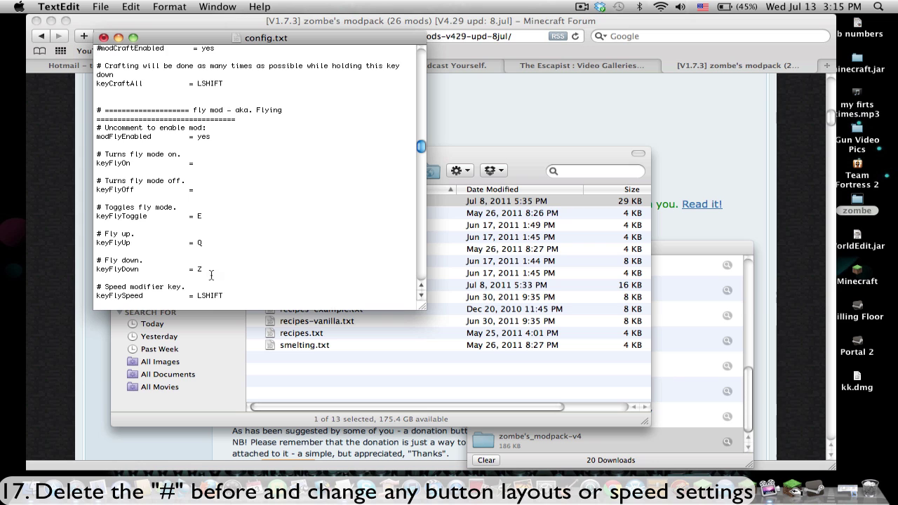
scroll(211, 275, down, 5)
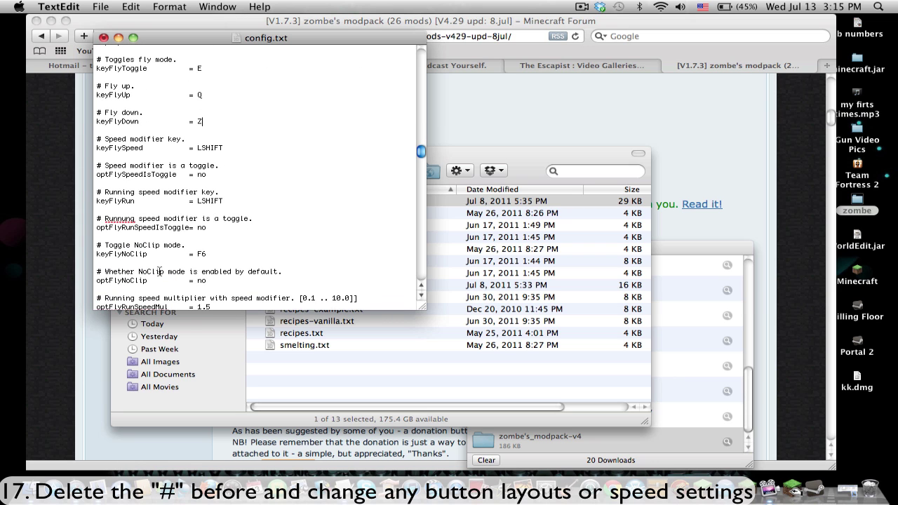
scroll(310, 213, up, 5)
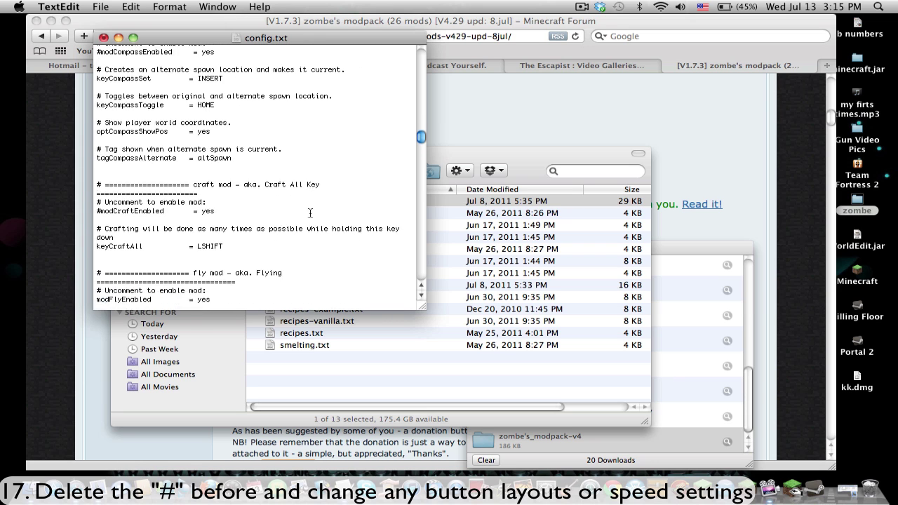
scroll(310, 214, down, 7)
scroll(248, 192, up, 6)
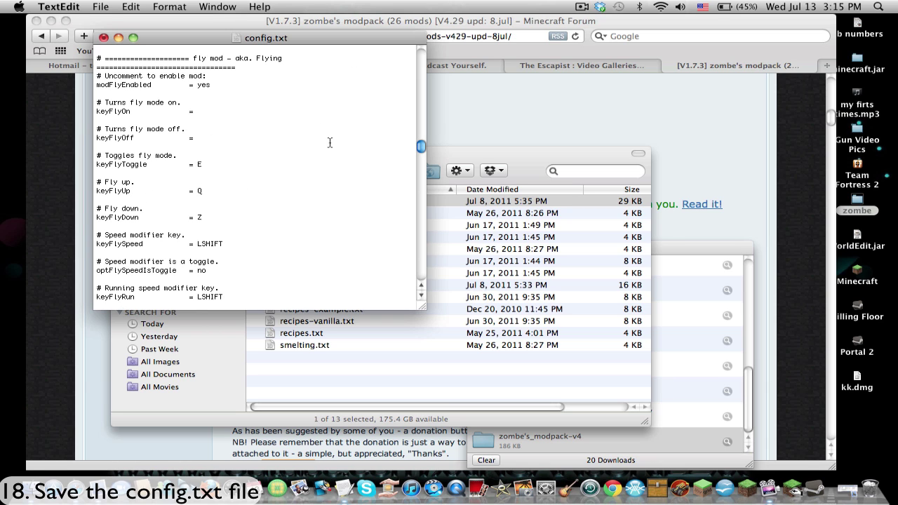
key(super+s)
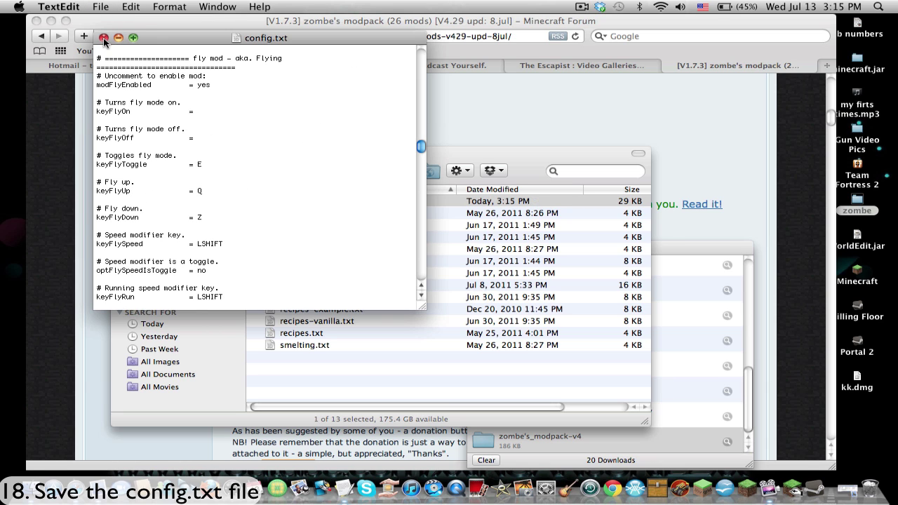
- Close config.txt, switch to Minecraft and log in with the remembered account
click(104, 37)
click(425, 204)
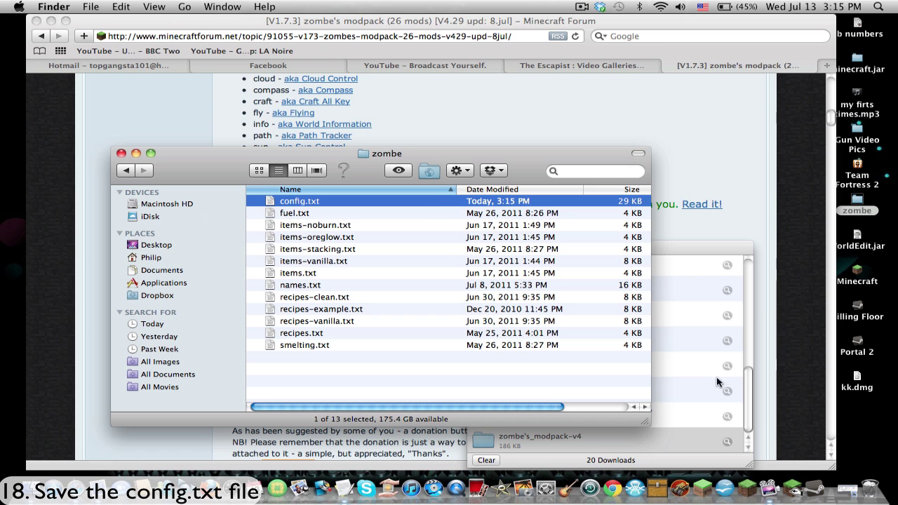
click(791, 486)
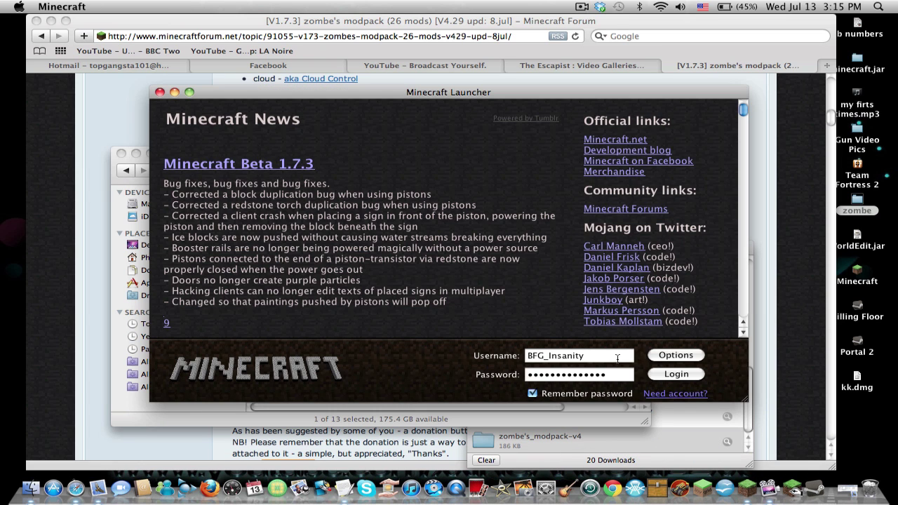
click(663, 372)
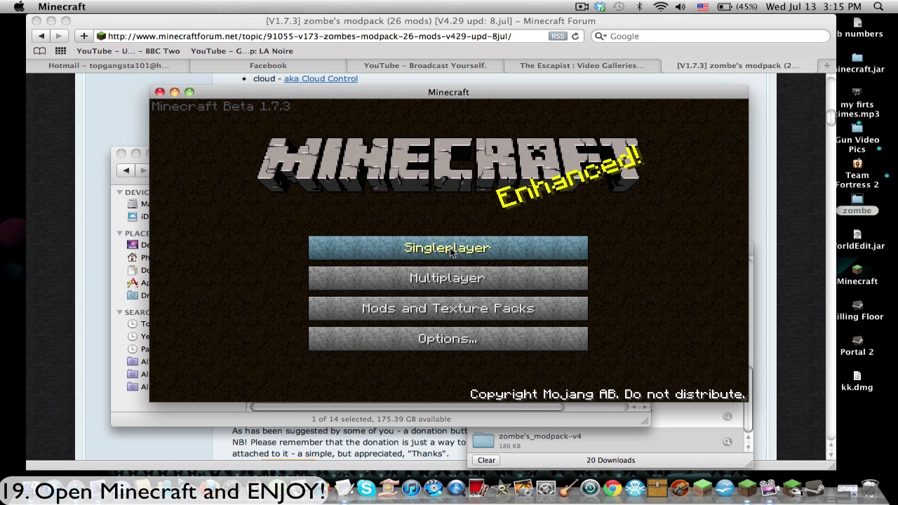
- Load a saved singleplayer world and try out the inventory and fly mode in it
click(453, 250)
double_click(404, 175)
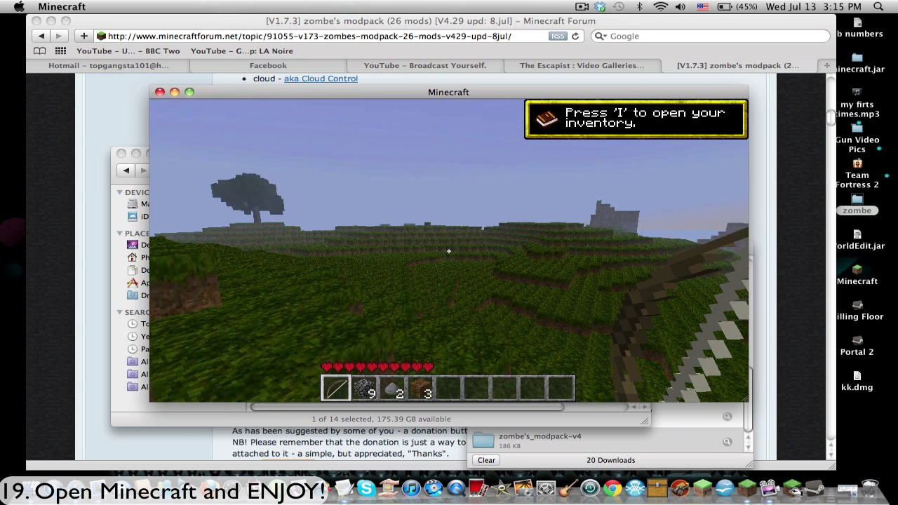
key(i)
key(i)
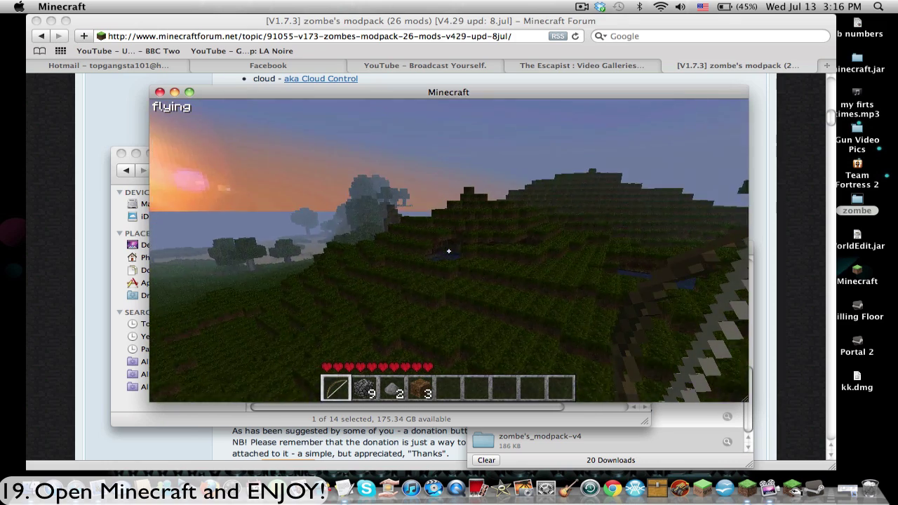
- Quit the current world to the title screen and load a saved singleplayer world again
key(Escape)
click(449, 317)
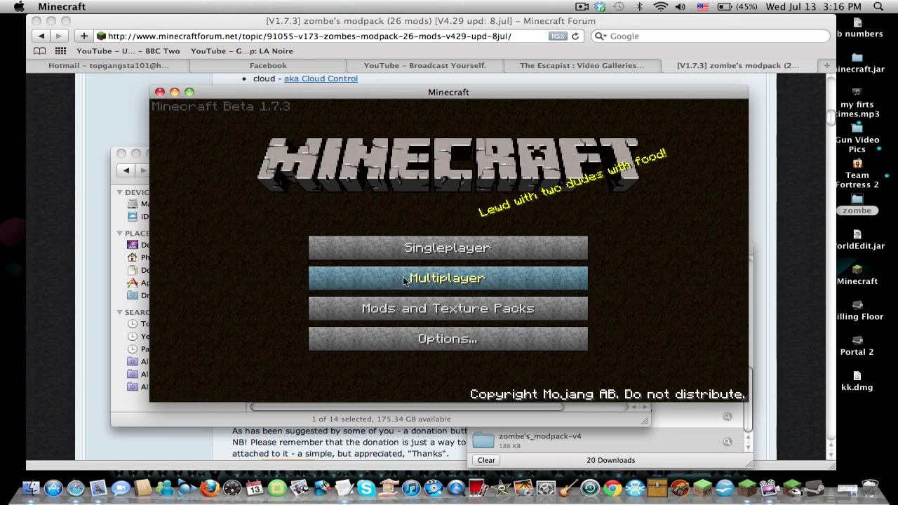
click(382, 246)
double_click(382, 193)
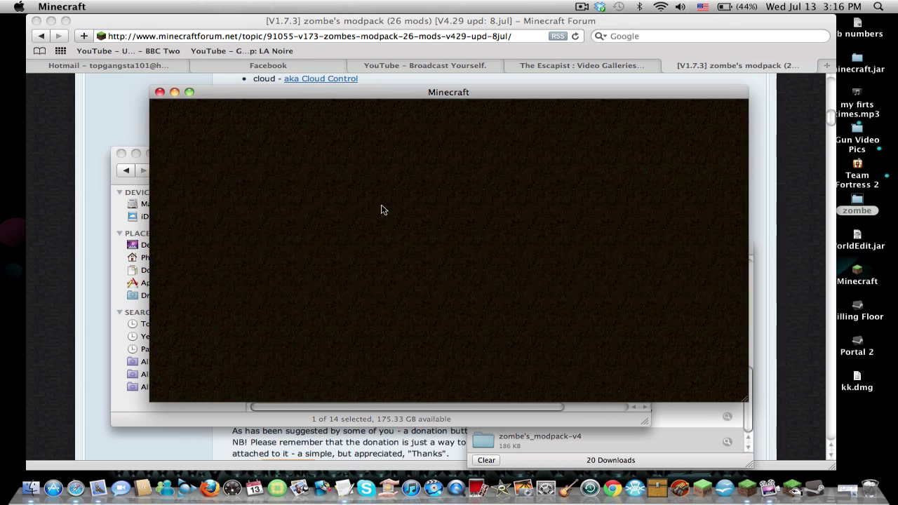